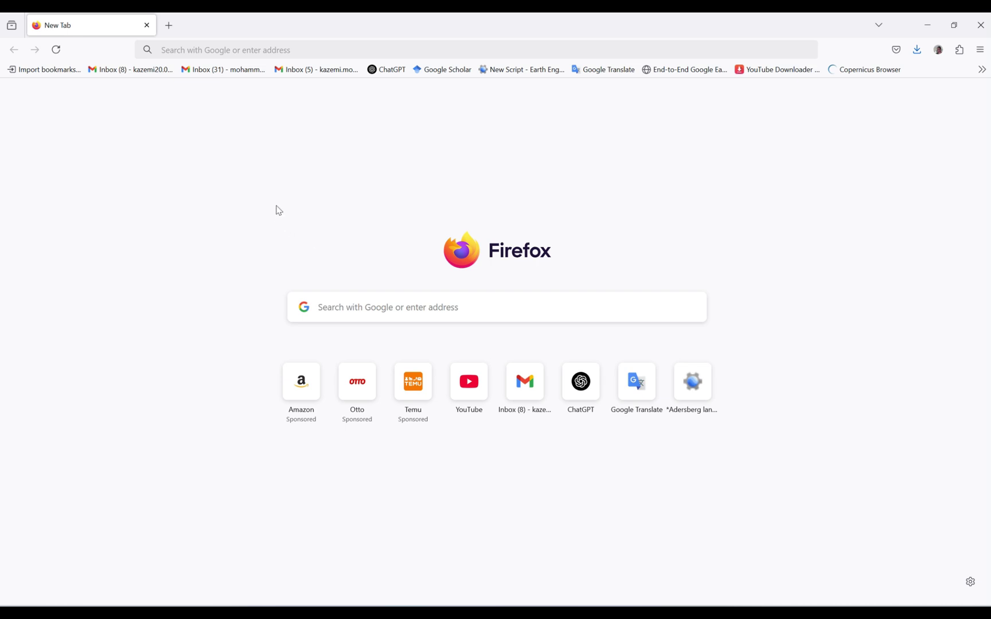
Search the web for "usgs earth explorer" and open the USGS EarthExplorer site
click(287, 51)
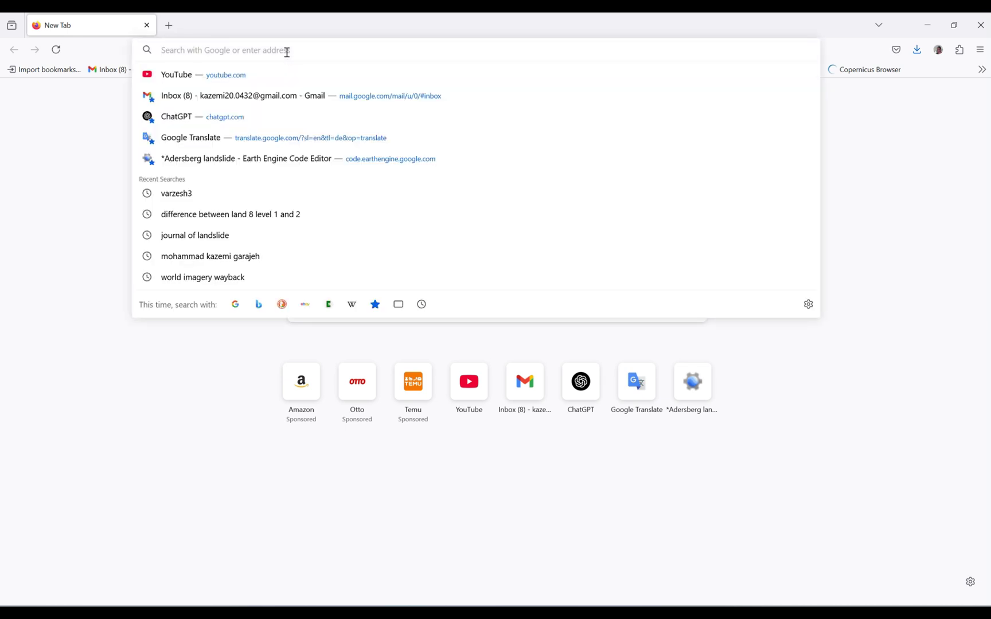
text(usgs)
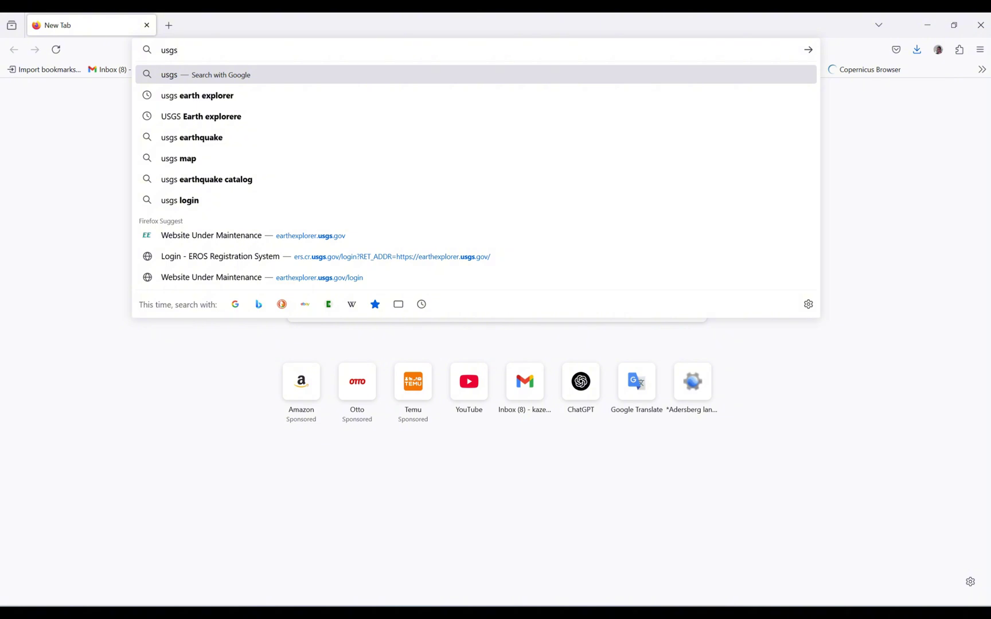
key(Down)
key(Return)
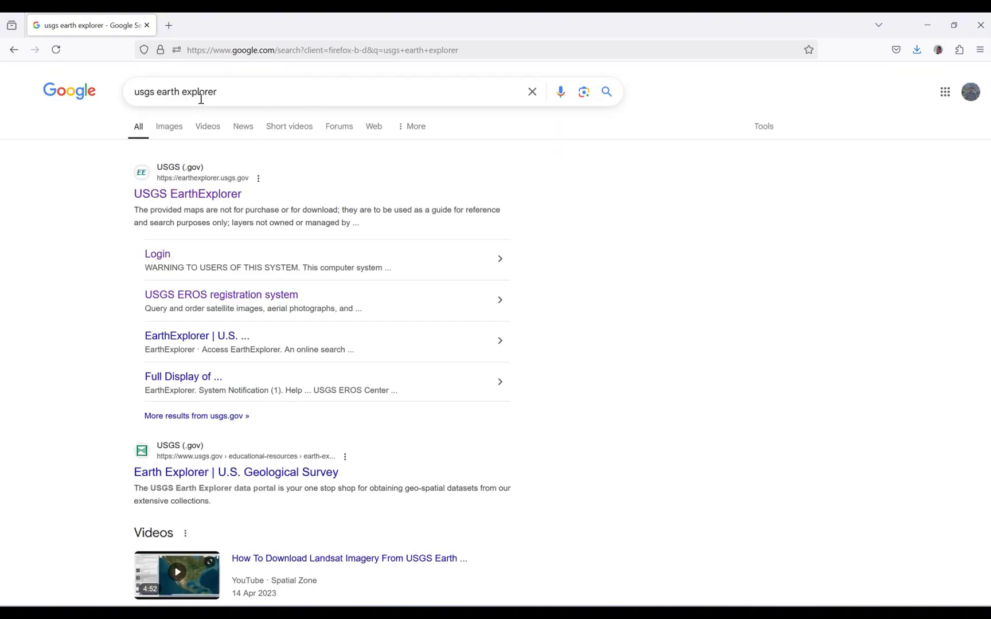
click(195, 195)
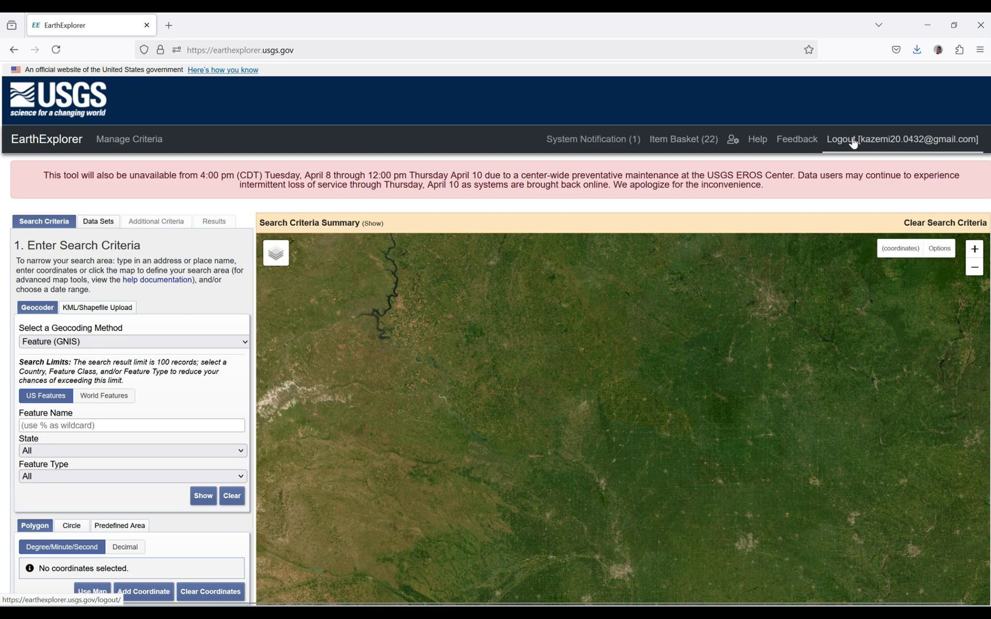
Outline a four-point search polygon over the northwestern side of the lake southwest of the Caspian Sea, about 37°35'–38°06' N, 44°37'–45°21' E
scroll(385, 316, down, 3)
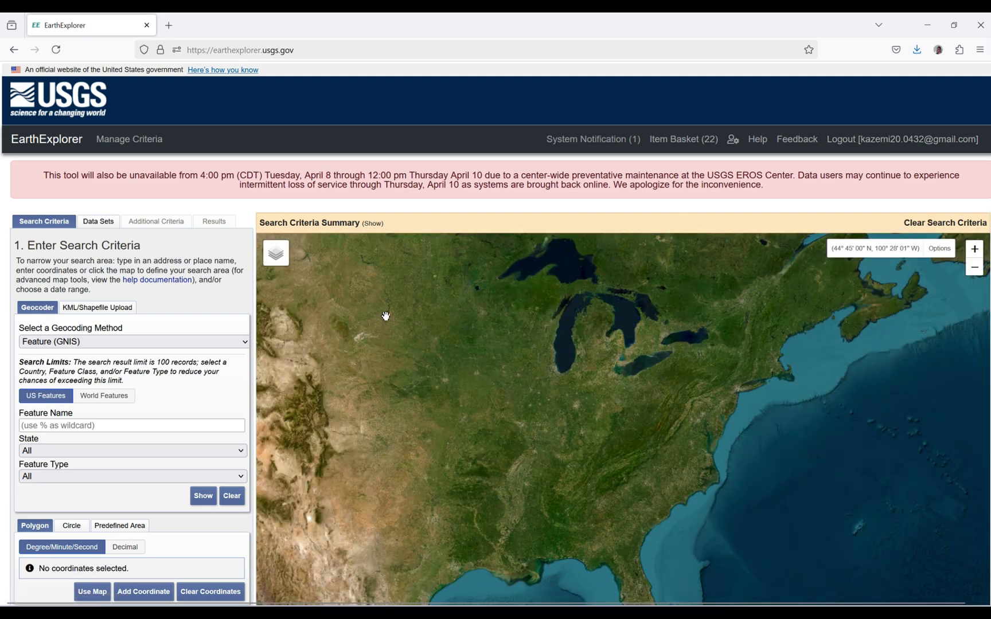
scroll(386, 316, down, 2)
drag(573, 299, 370, 328)
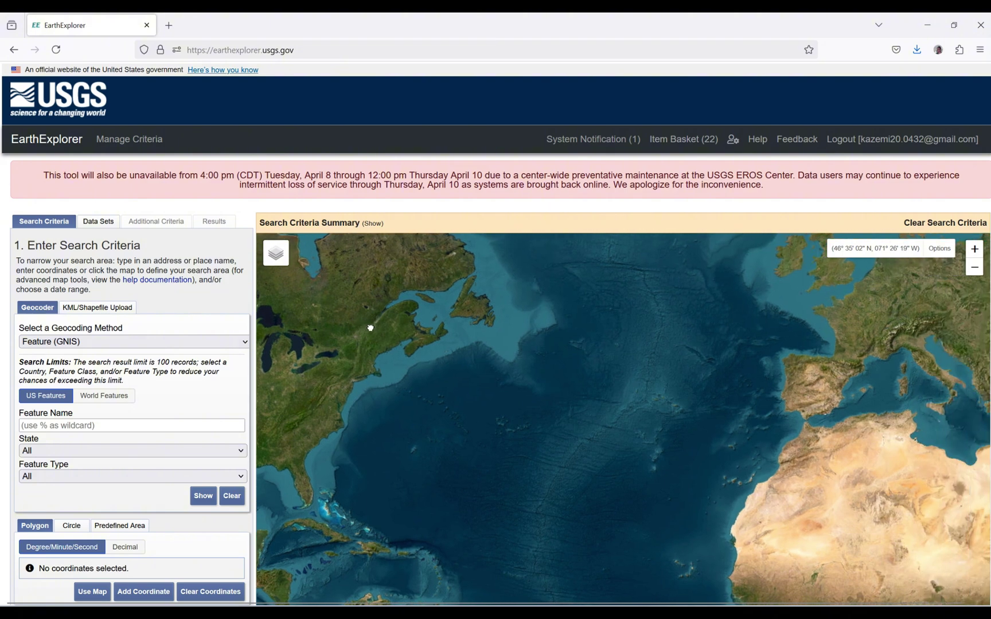
scroll(356, 301, up, 1)
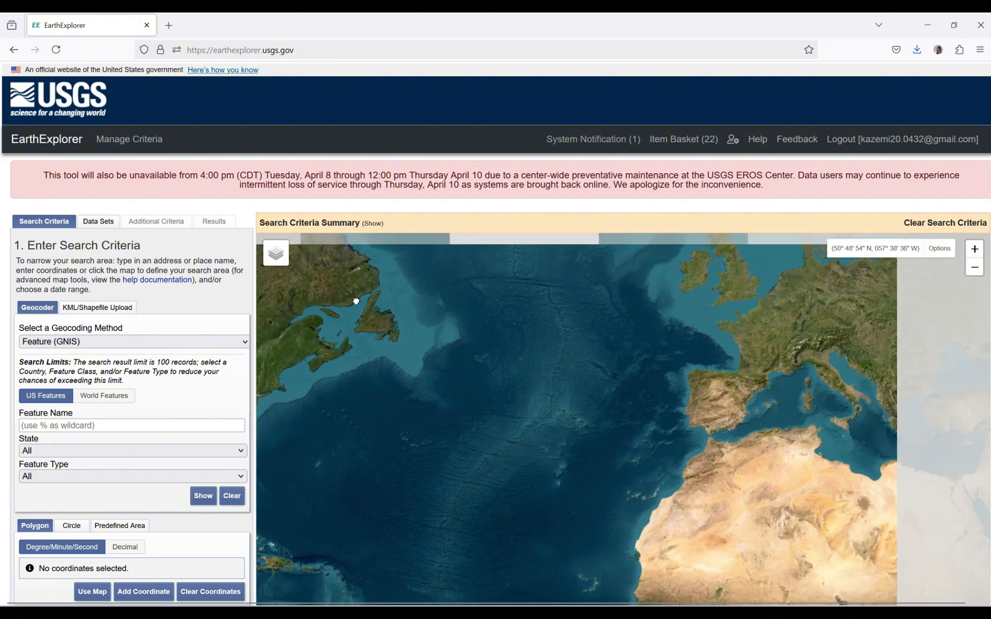
drag(801, 347, 606, 364)
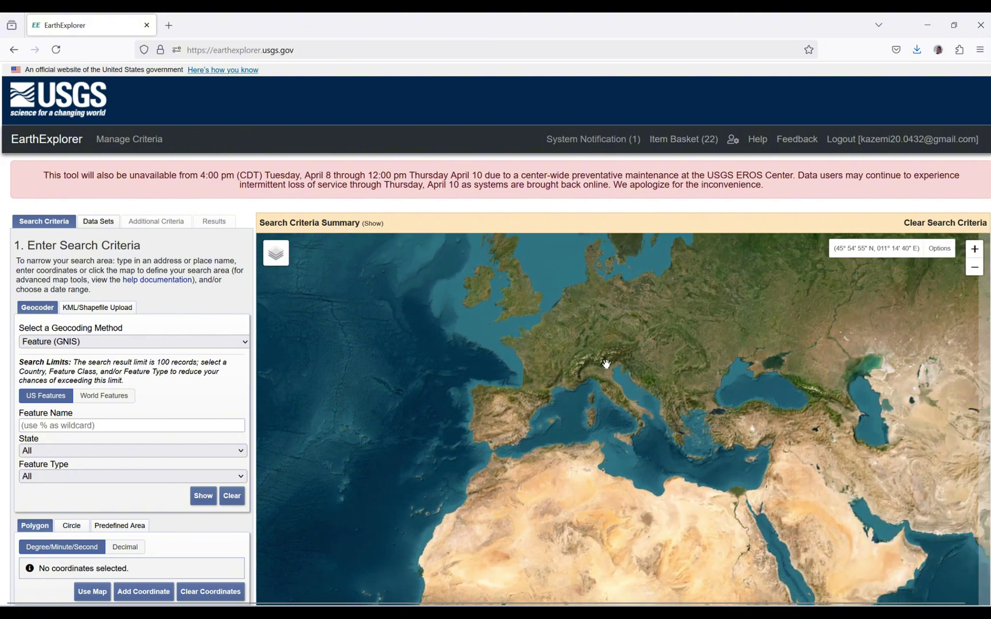
scroll(608, 387, up, 2)
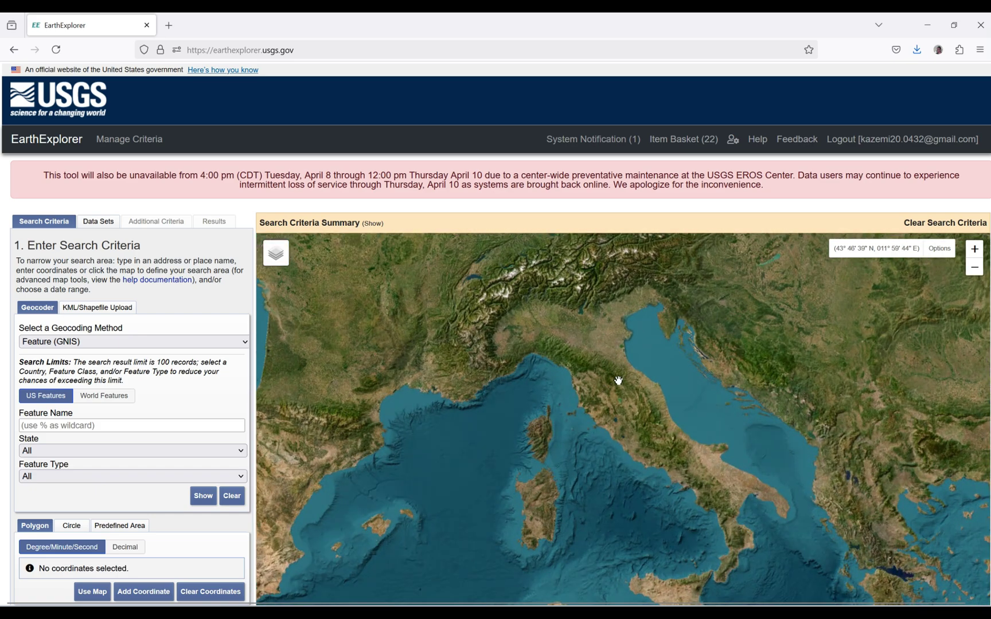
scroll(618, 380, up, 1)
drag(620, 384, 427, 367)
scroll(542, 367, down, 1)
drag(740, 321, 475, 318)
scroll(476, 318, up, 1)
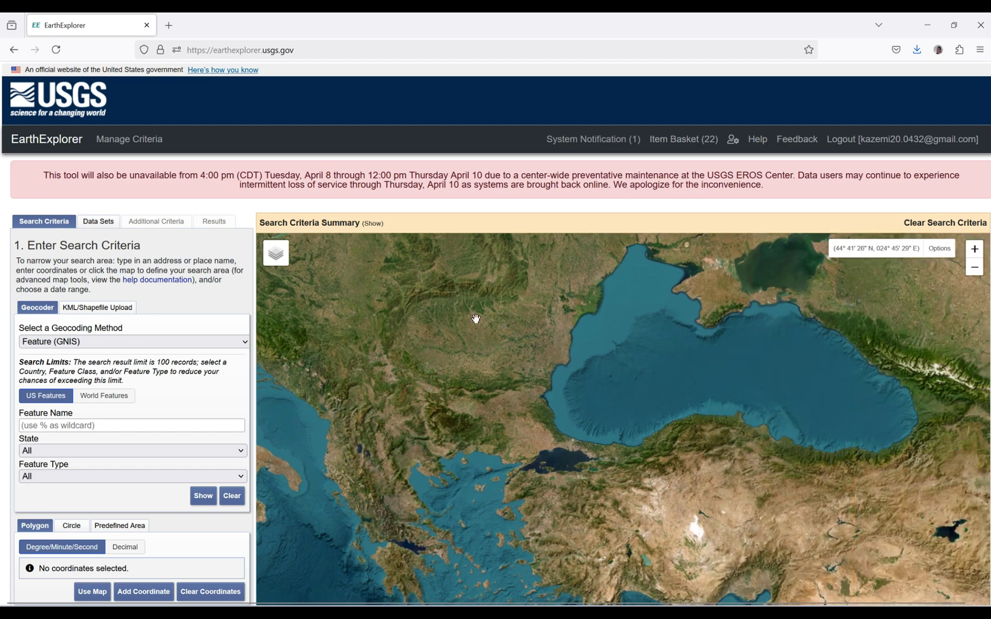
drag(778, 427, 383, 355)
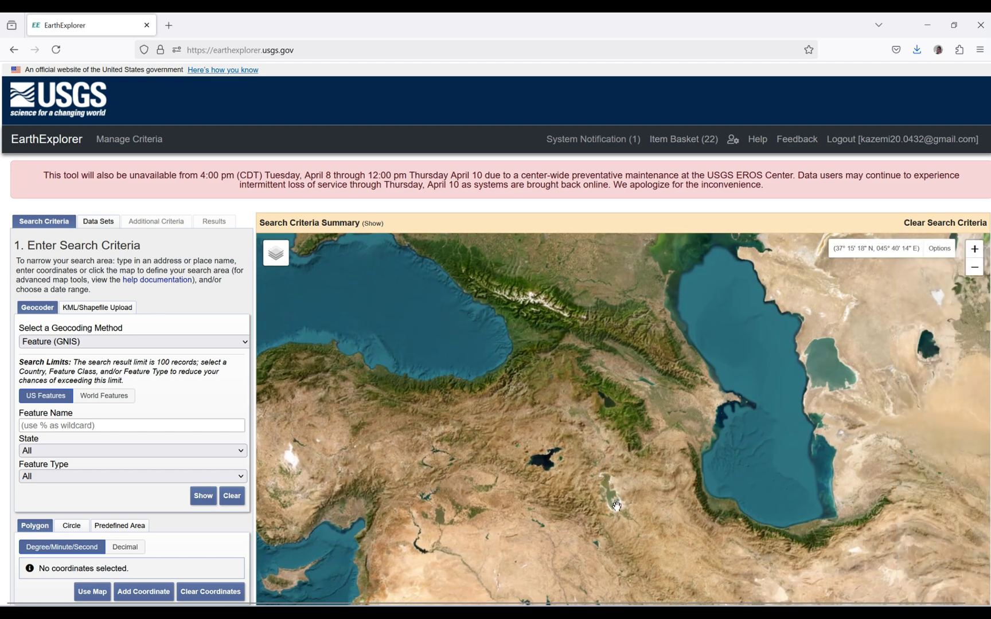
scroll(616, 505, up, 1)
drag(616, 505, 594, 434)
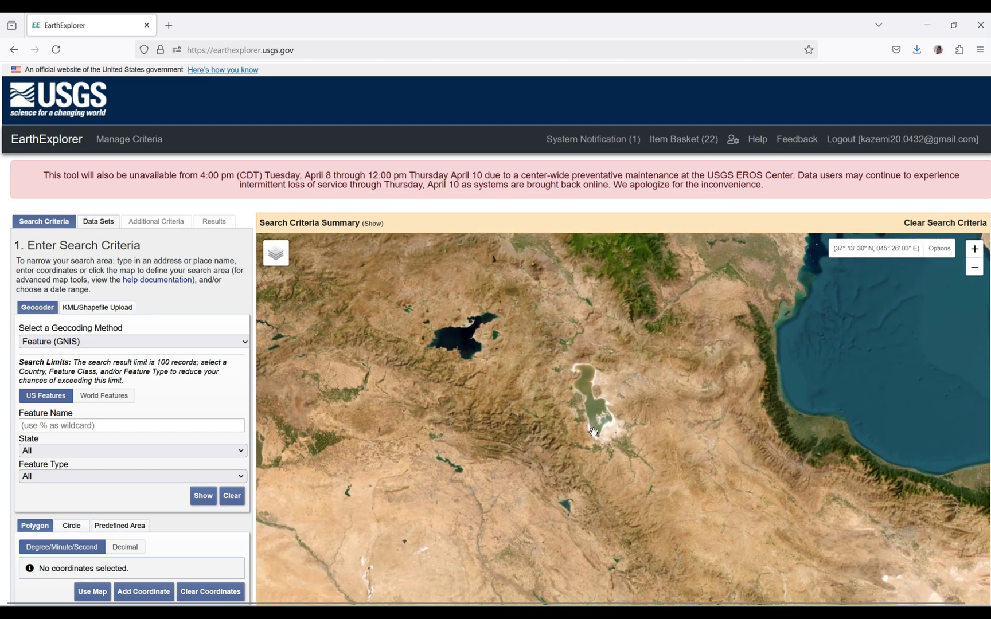
click(550, 376)
click(587, 374)
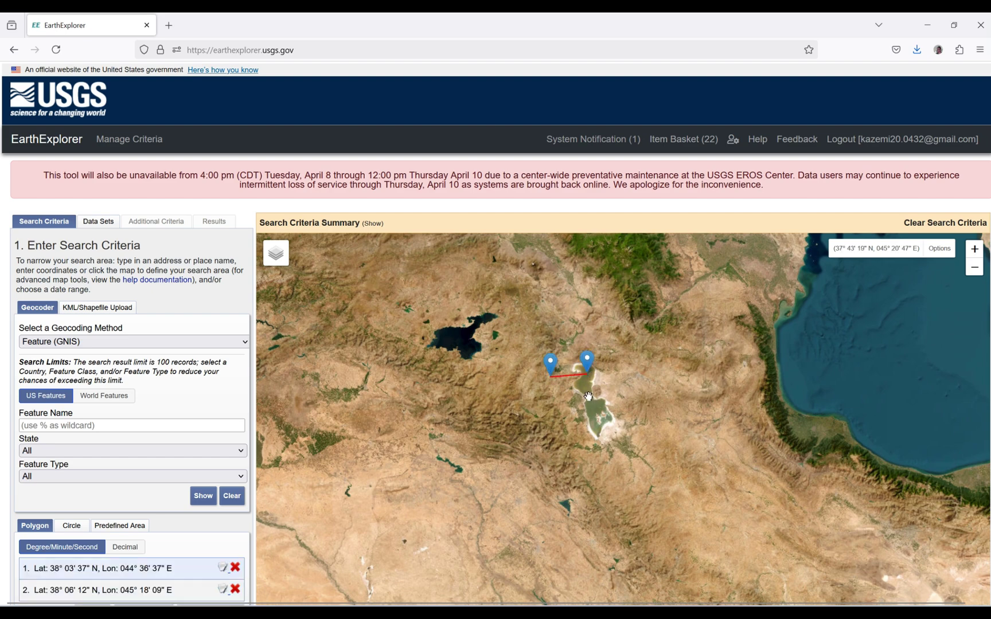
click(588, 405)
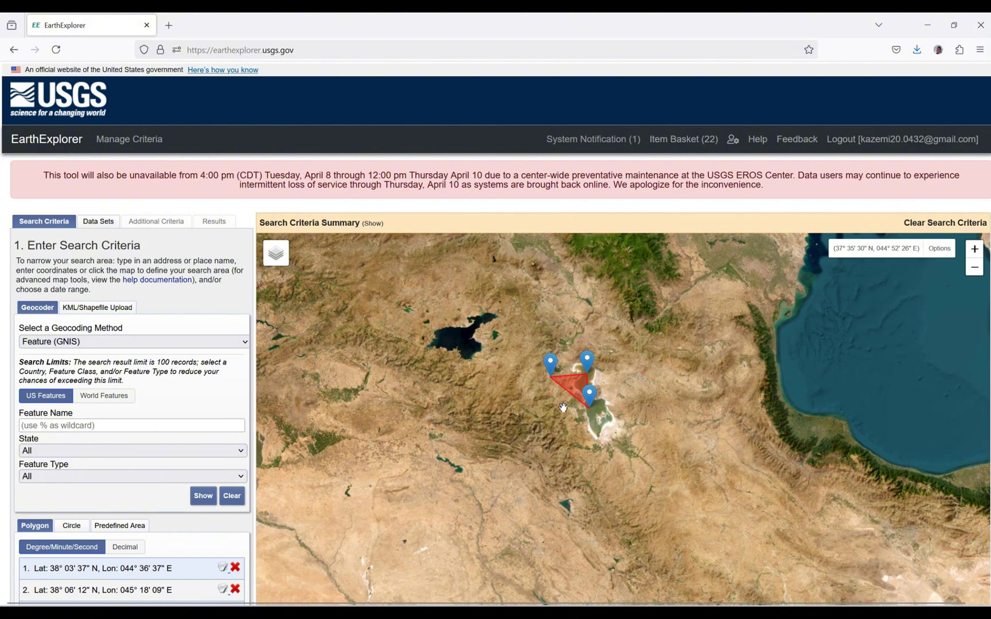
click(563, 408)
Set the start date of the search date range to 08/01/2024
scroll(206, 385, down, 3)
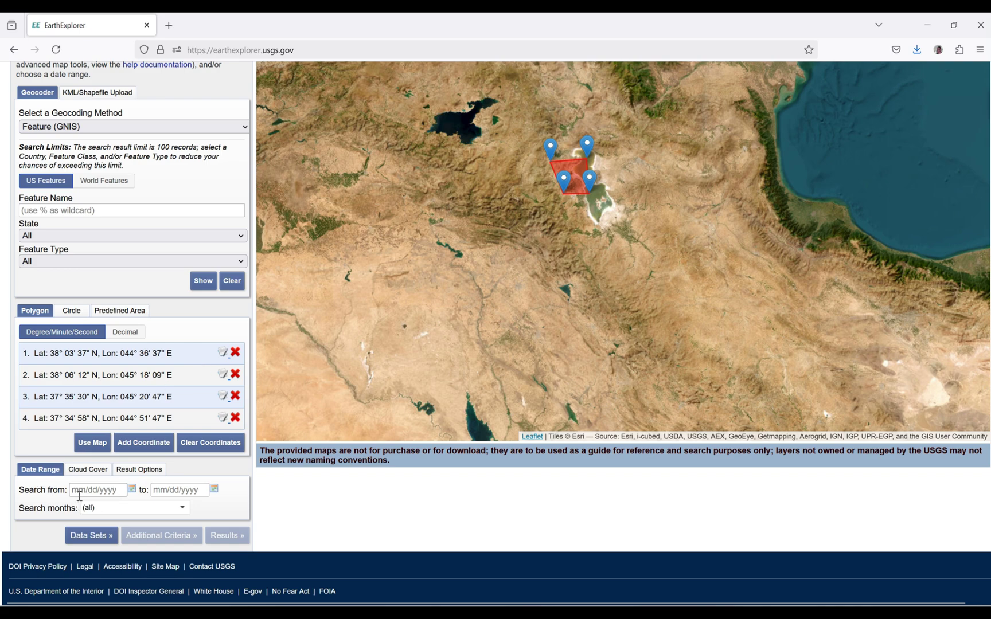
click(132, 489)
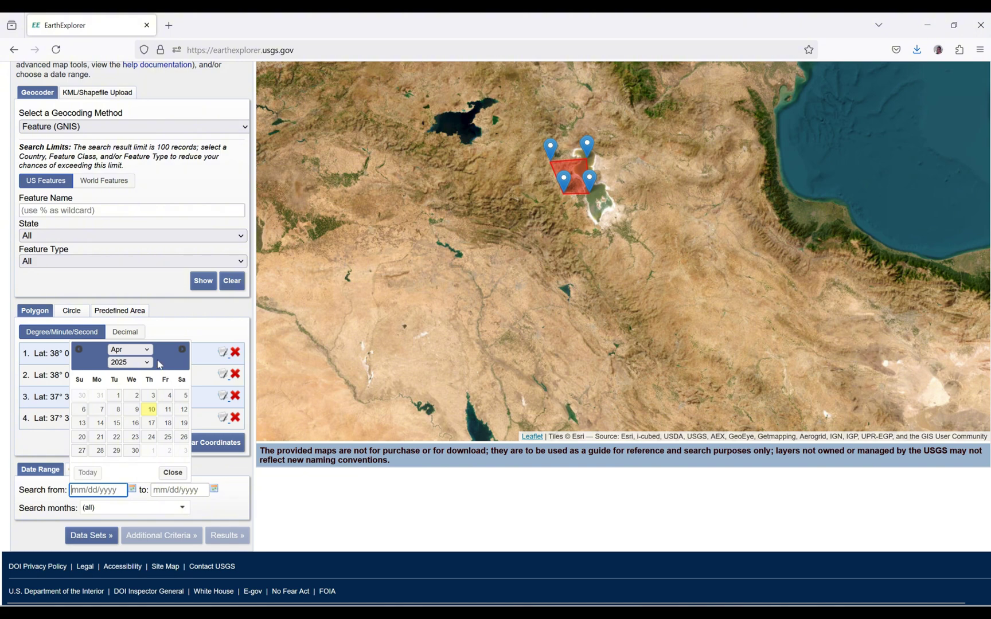
click(144, 350)
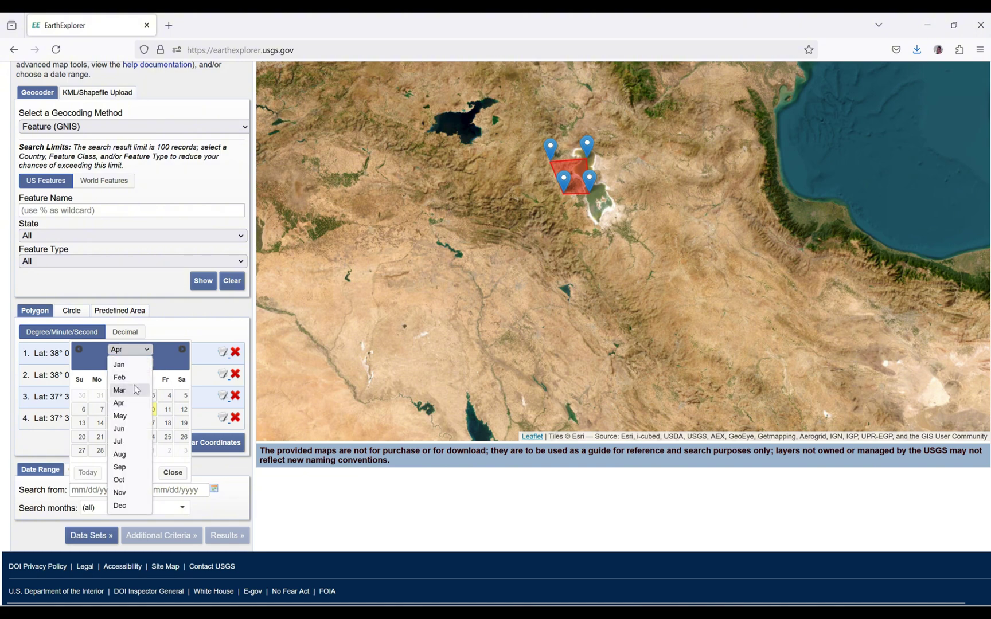
click(151, 351)
click(137, 363)
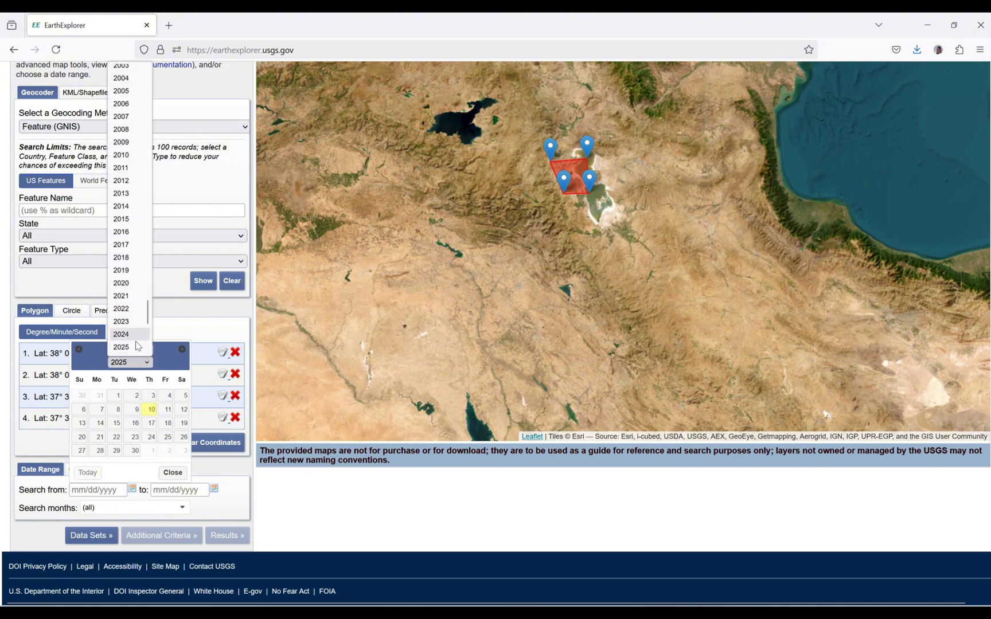
click(137, 337)
click(140, 350)
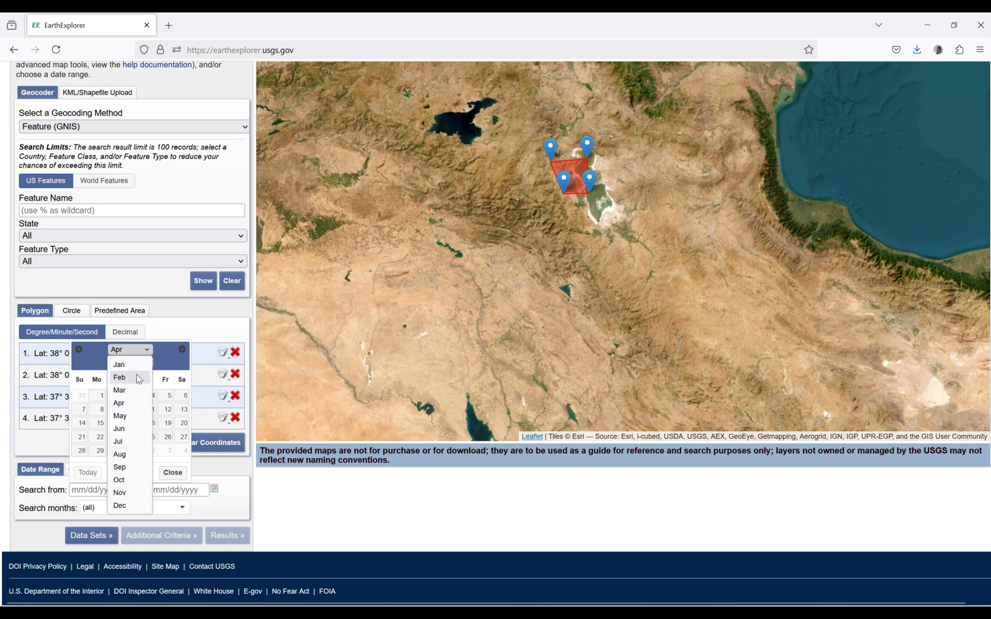
click(121, 455)
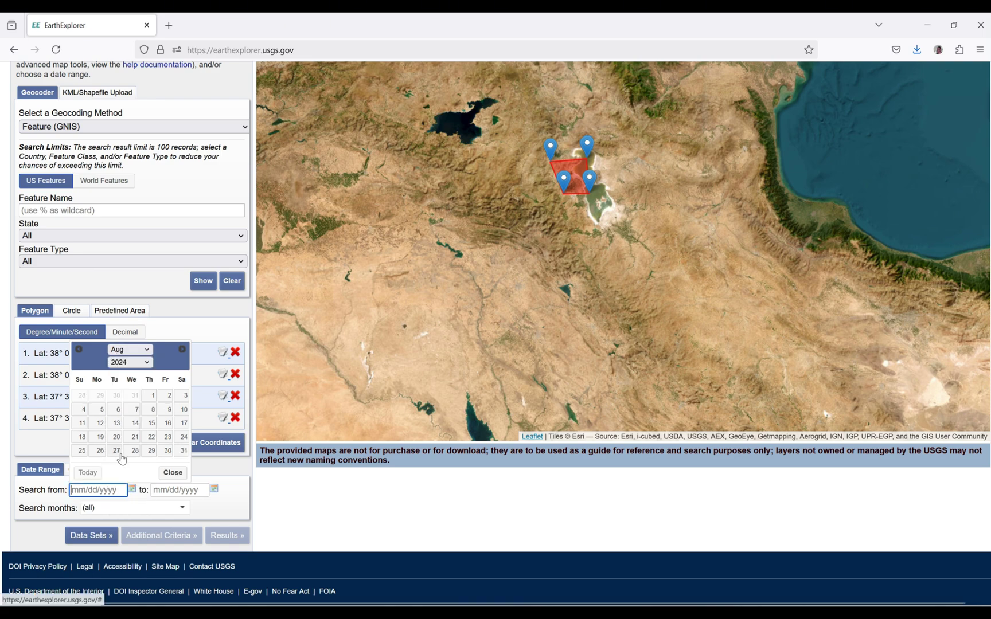
click(151, 396)
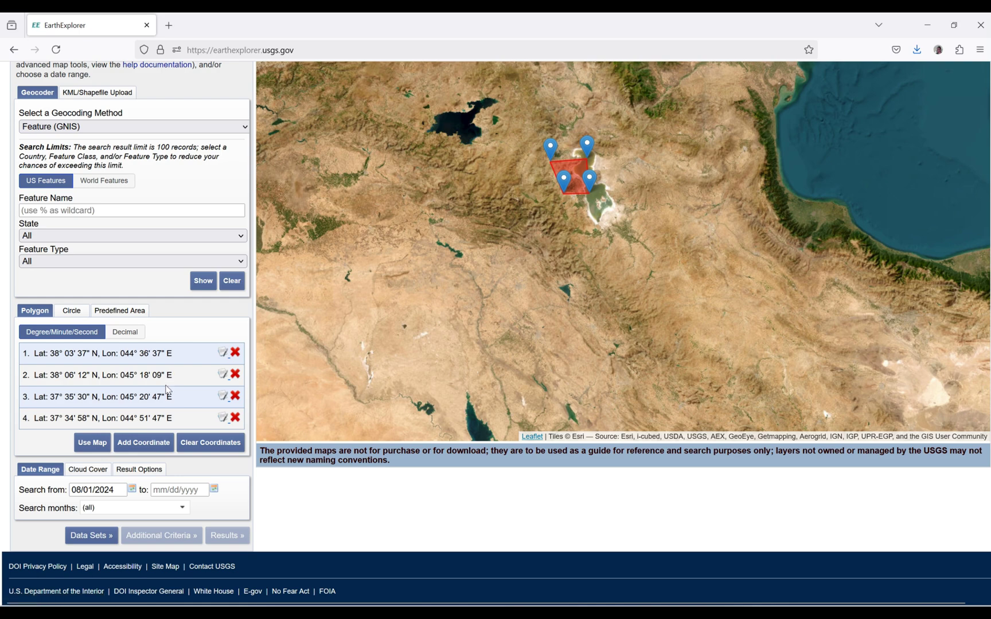
Set the end date of the search date range to 08/31/2024
click(211, 493)
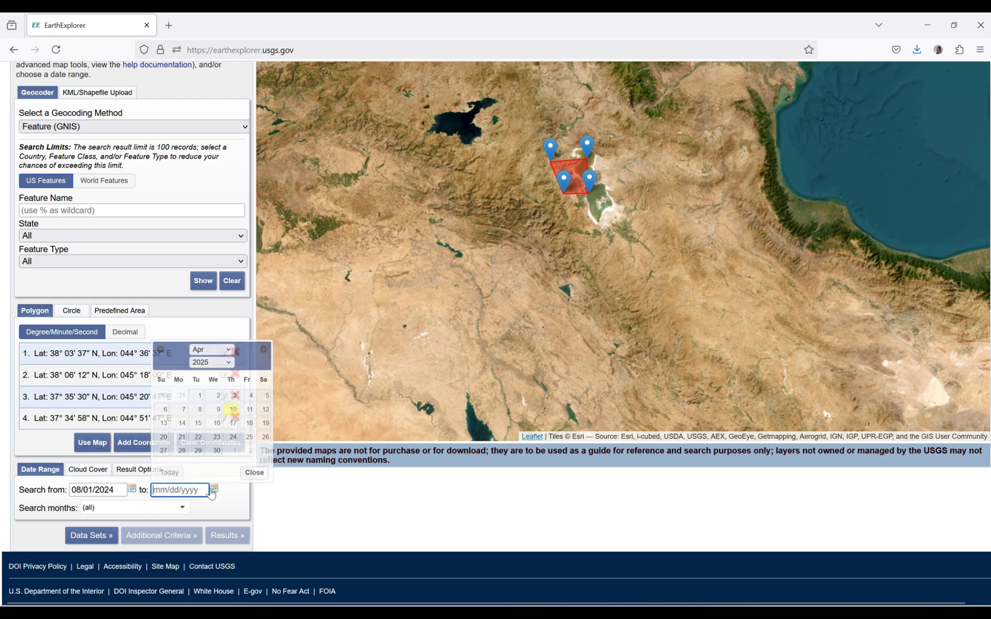
click(212, 363)
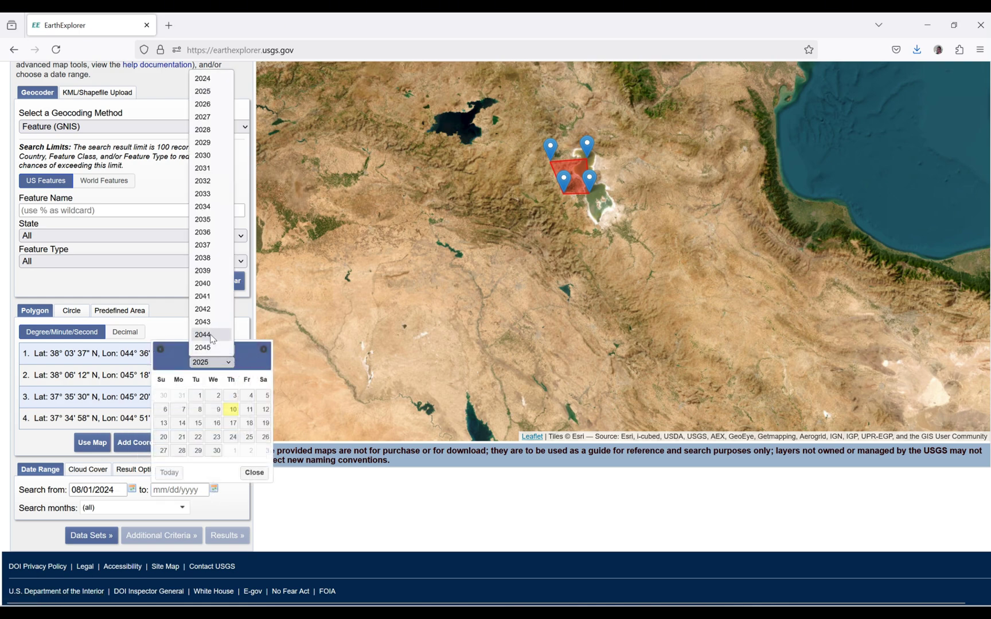
click(216, 80)
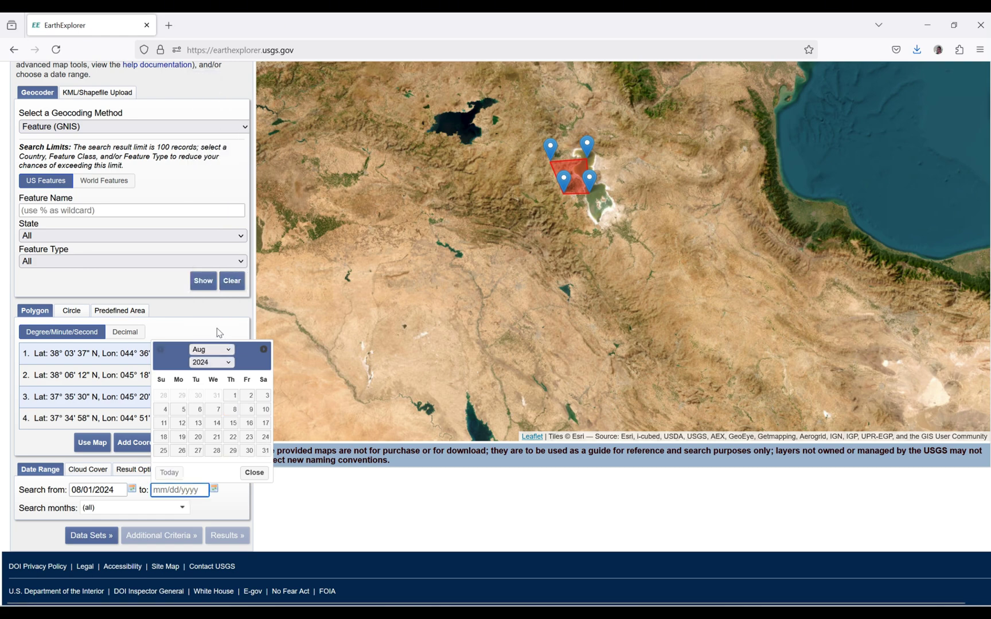
click(224, 349)
click(253, 363)
click(265, 451)
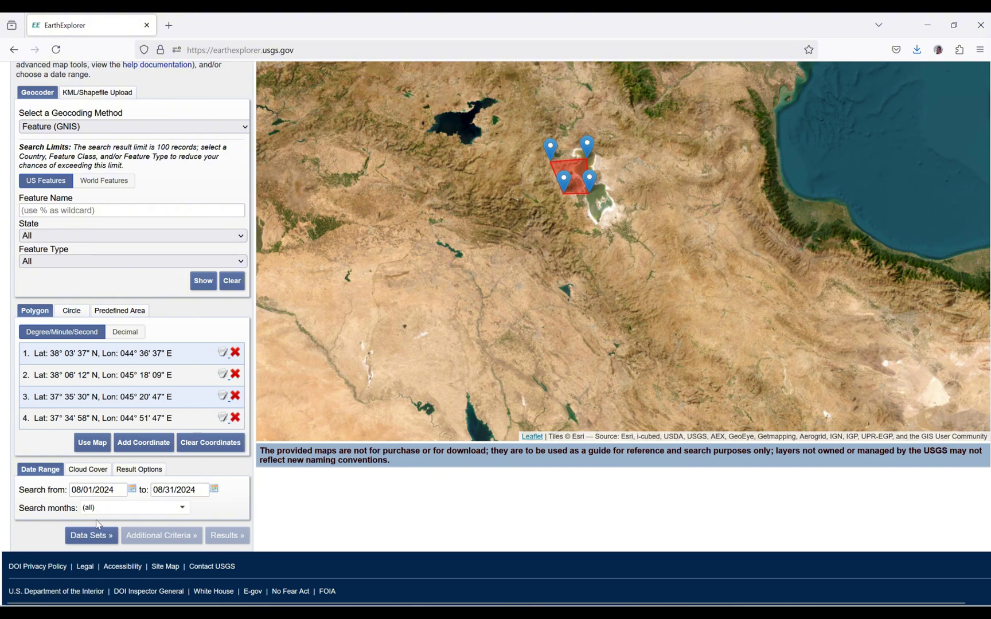
Select the Landsat 8-9 OLI/TIRS C2 L2 data set under Landsat Collection 2 Level-2 and accept the data set notice
scroll(113, 491, up, 5)
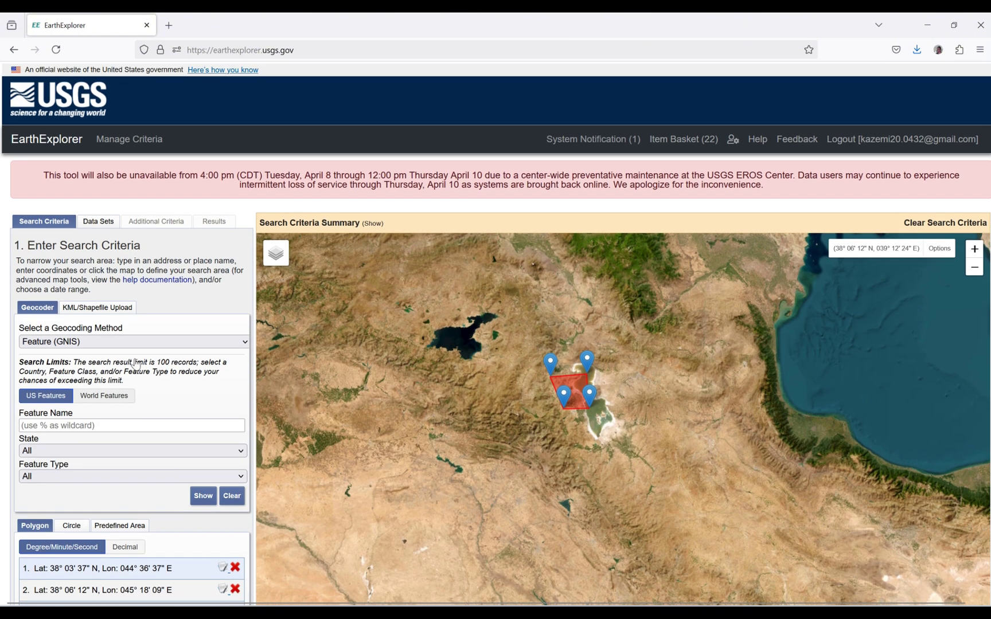
click(98, 223)
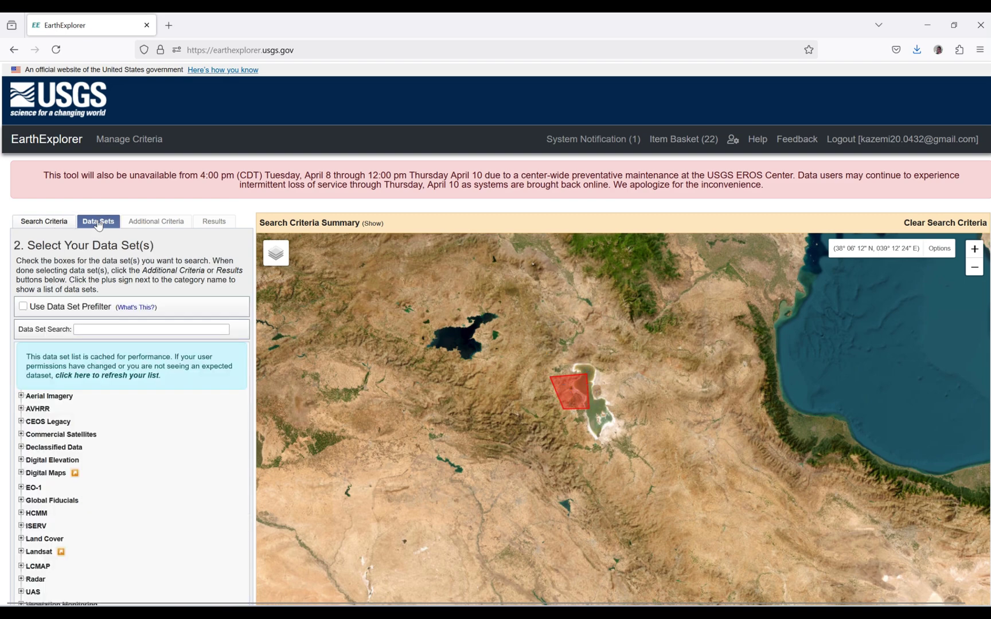
scroll(155, 436, down, 2)
scroll(155, 437, down, 1)
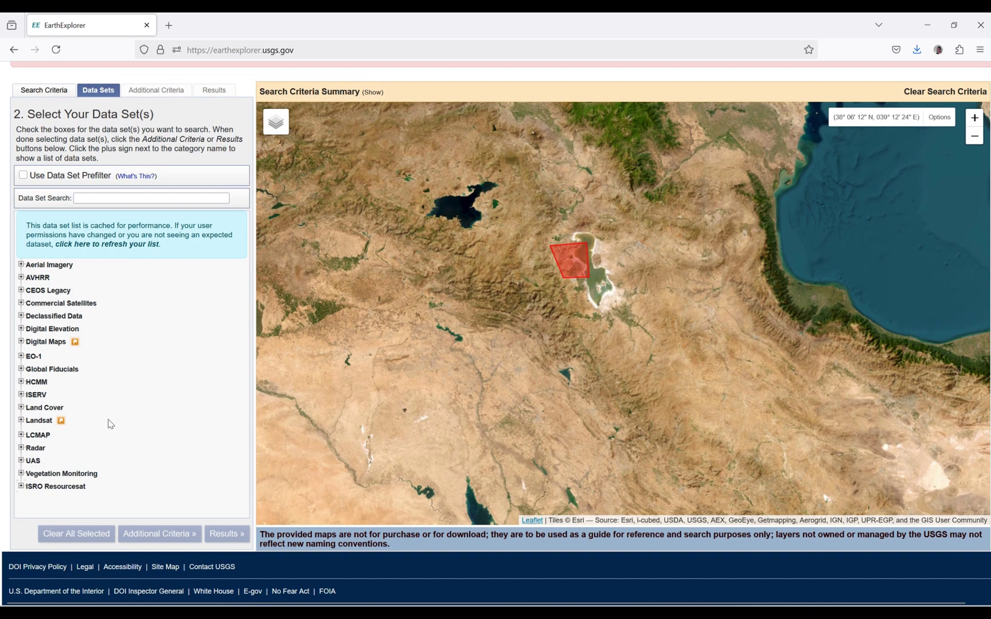
click(21, 420)
scroll(138, 393, down, 3)
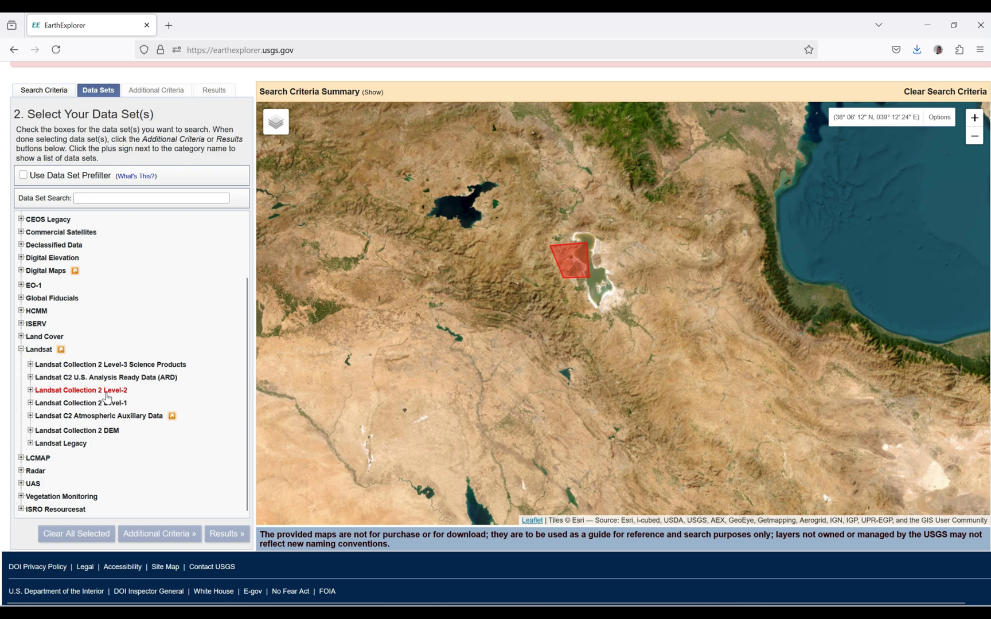
click(31, 391)
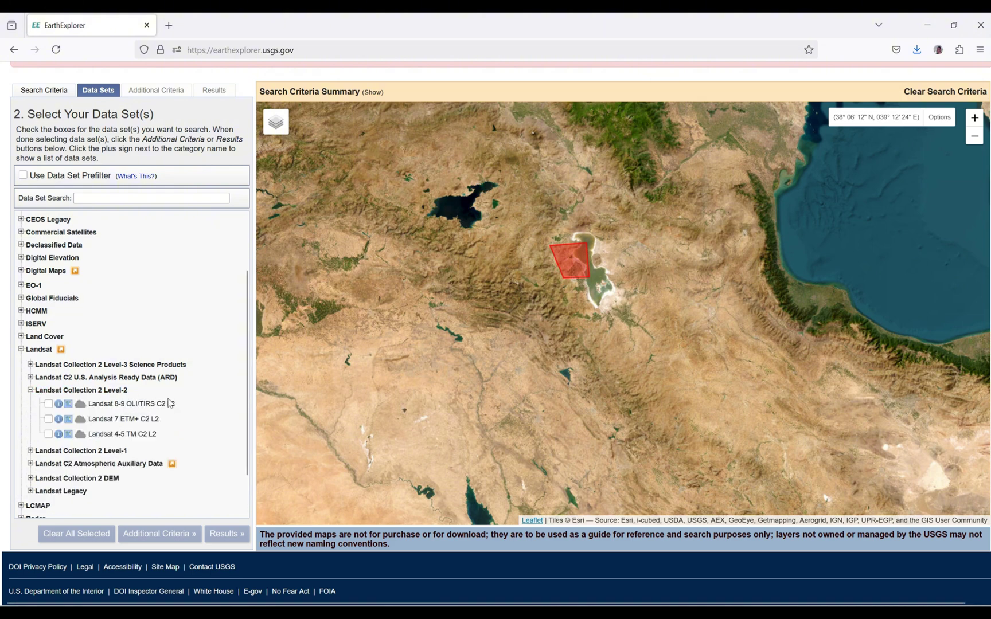
click(49, 404)
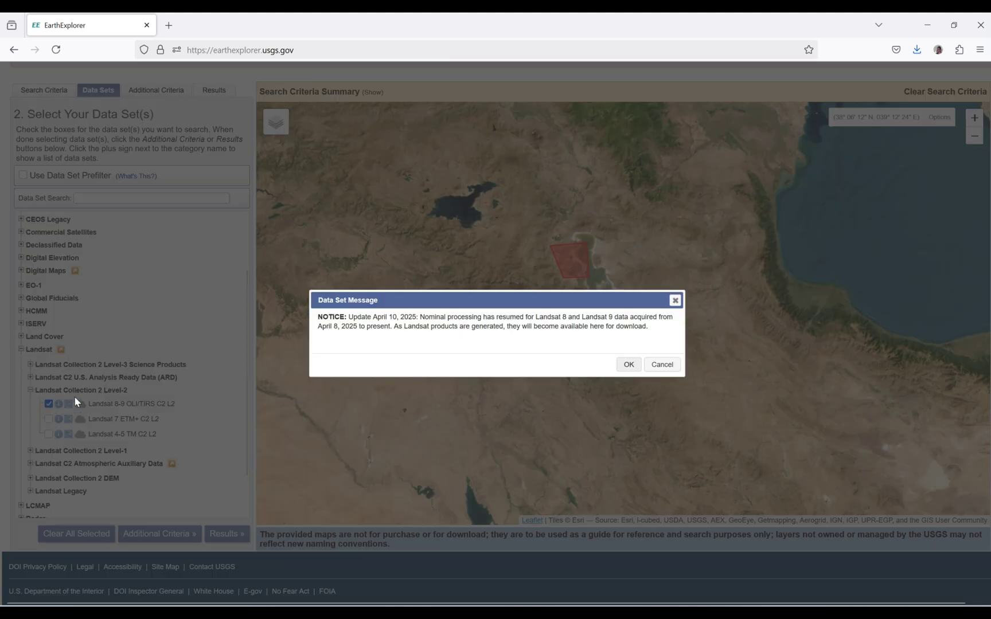
click(629, 365)
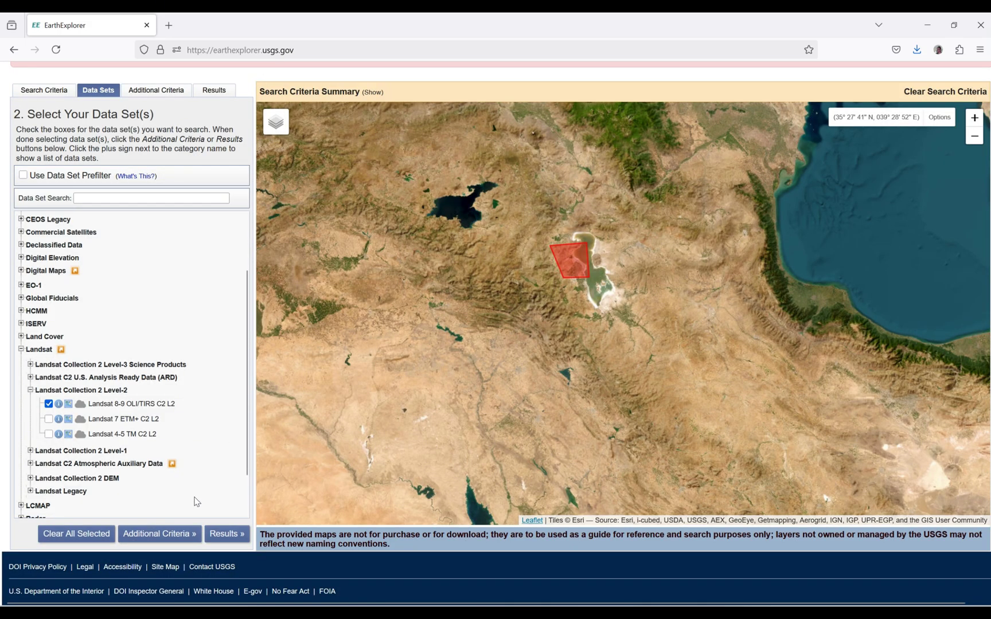
Run the search and look through the listed Landsat 8-9 OLI/TIRS C2 L2 scenes
click(216, 535)
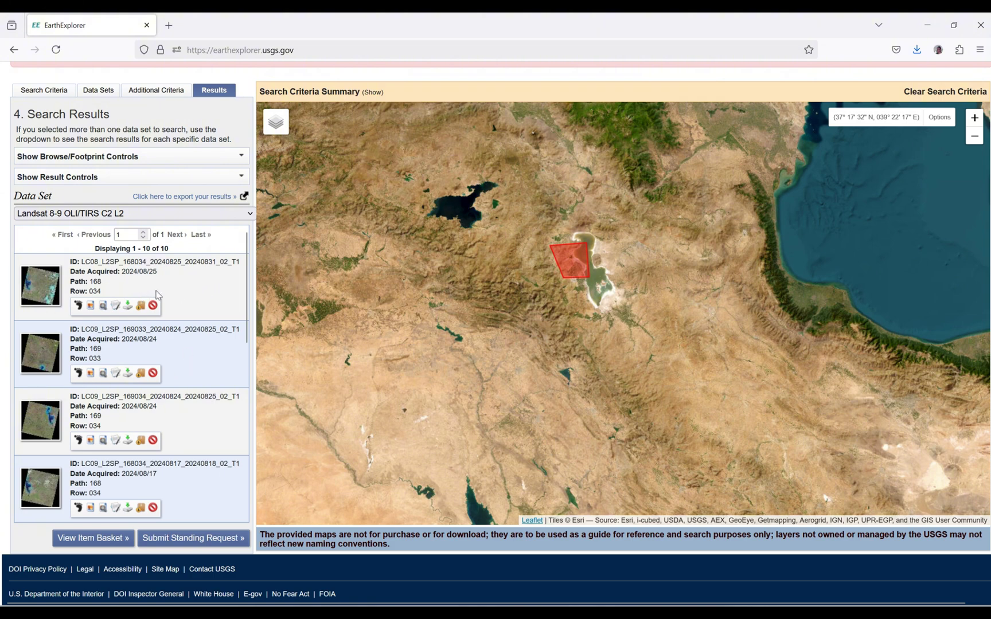
scroll(175, 288, down, 2)
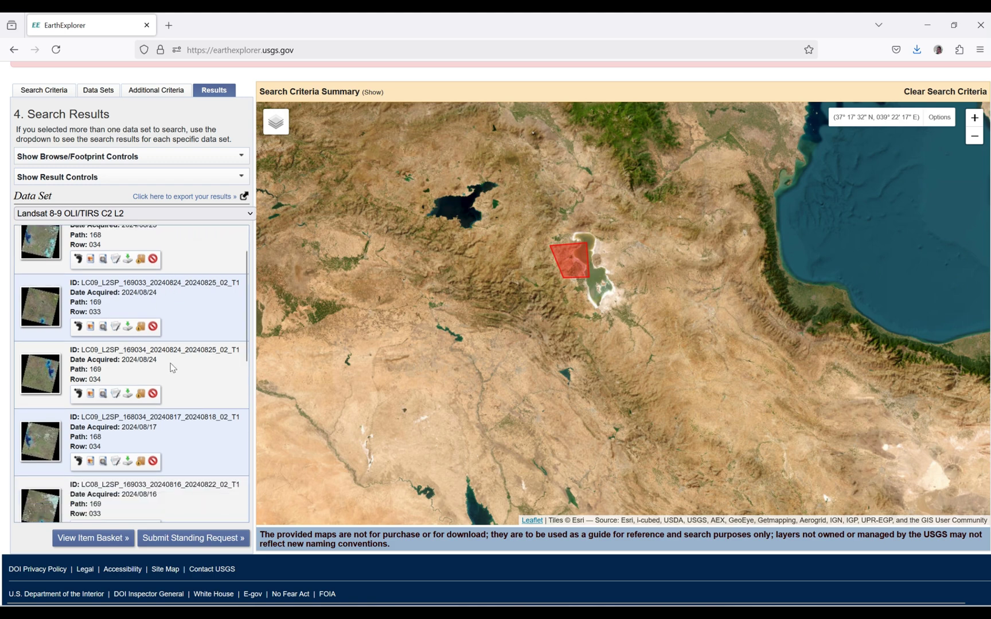
scroll(179, 348, down, 4)
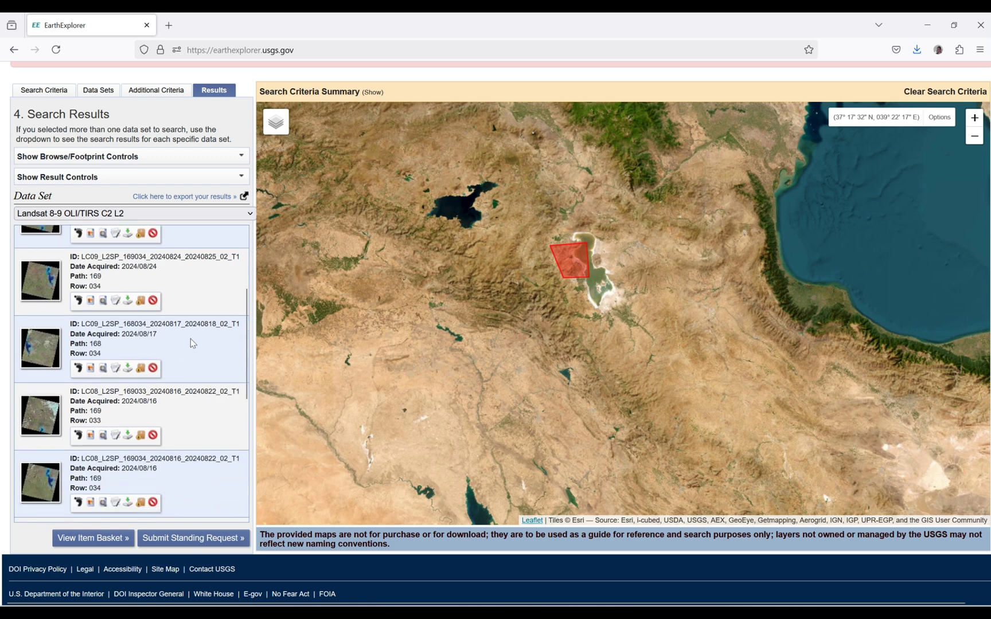
Request the Landsat Collection 2 Level-2 Product Bundle download for scene LC08_L2SP_168034_20240809_20240815_02_T1
scroll(192, 342, down, 4)
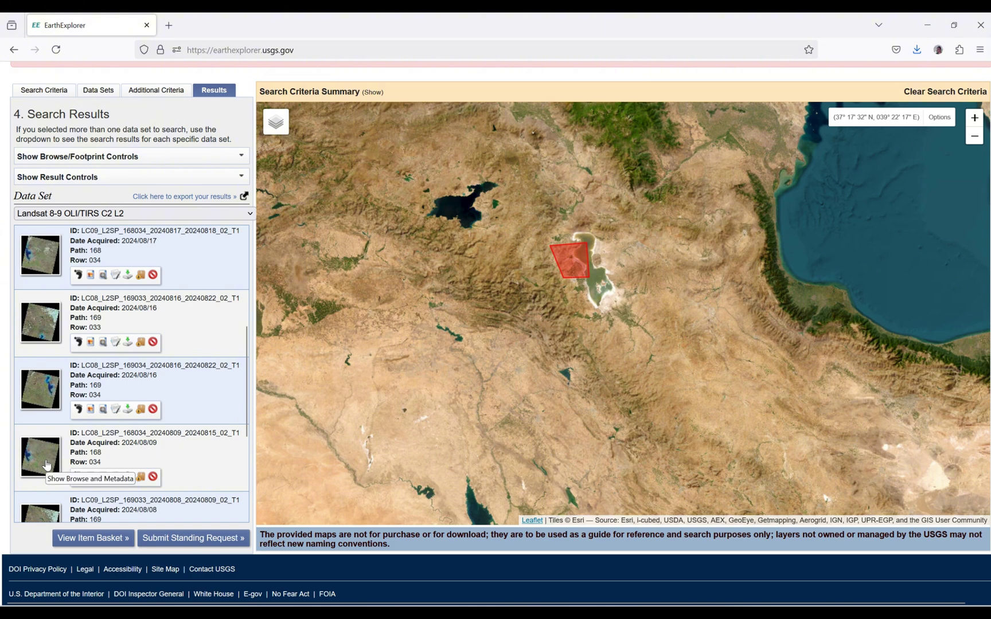
scroll(49, 462, down, 3)
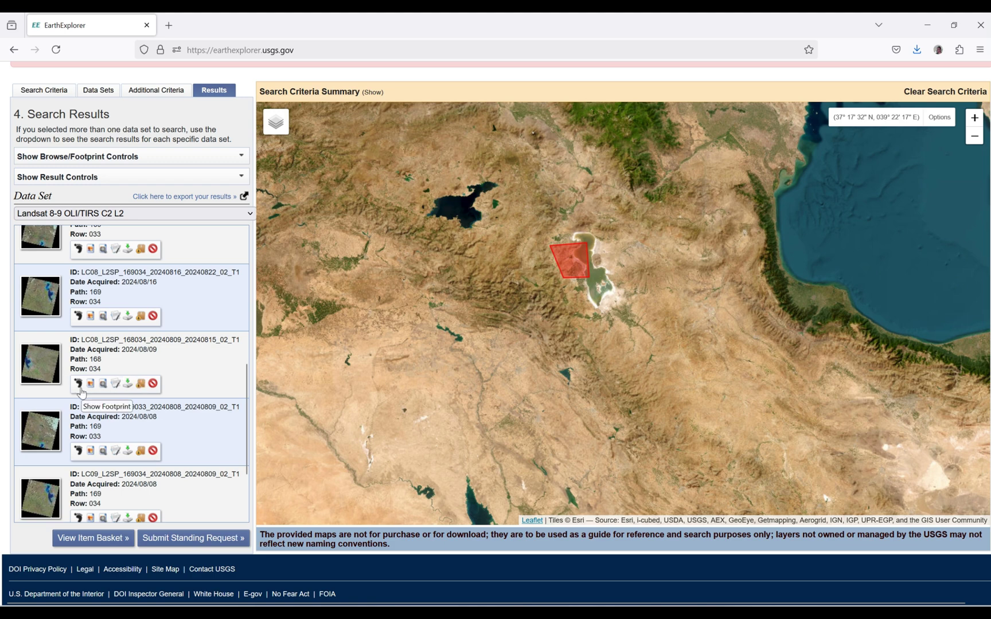
click(129, 384)
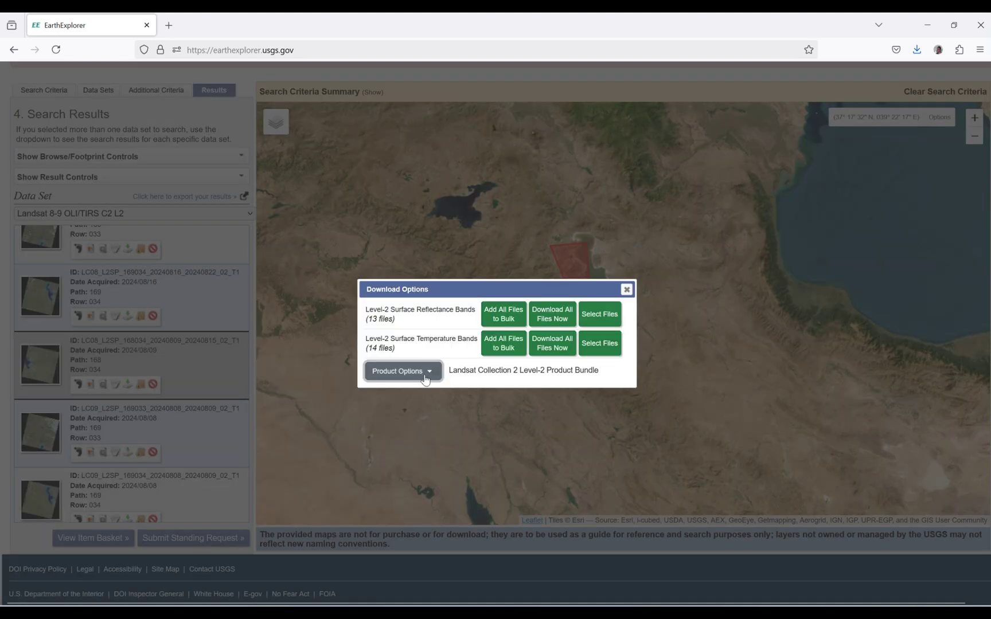
click(425, 379)
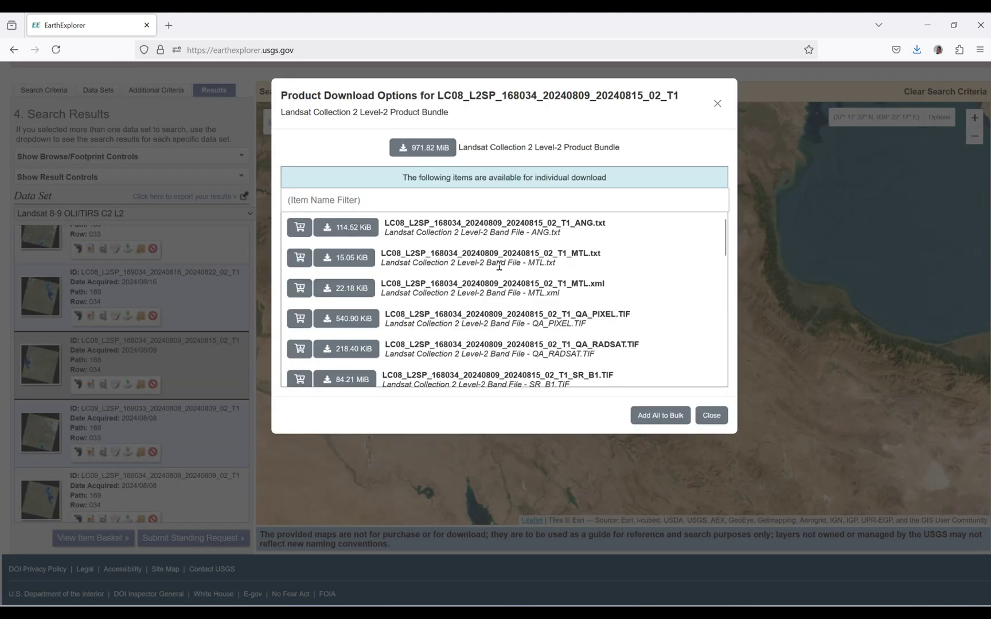
click(430, 154)
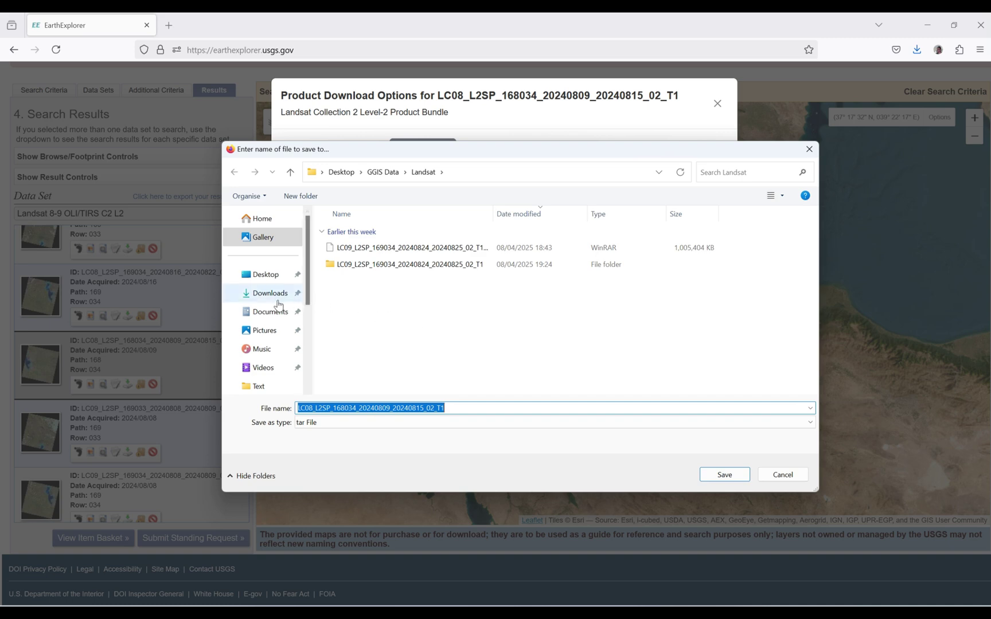
Save the product bundle in a new Desktop folder named Landsat 8 and close the scene's download options
click(267, 275)
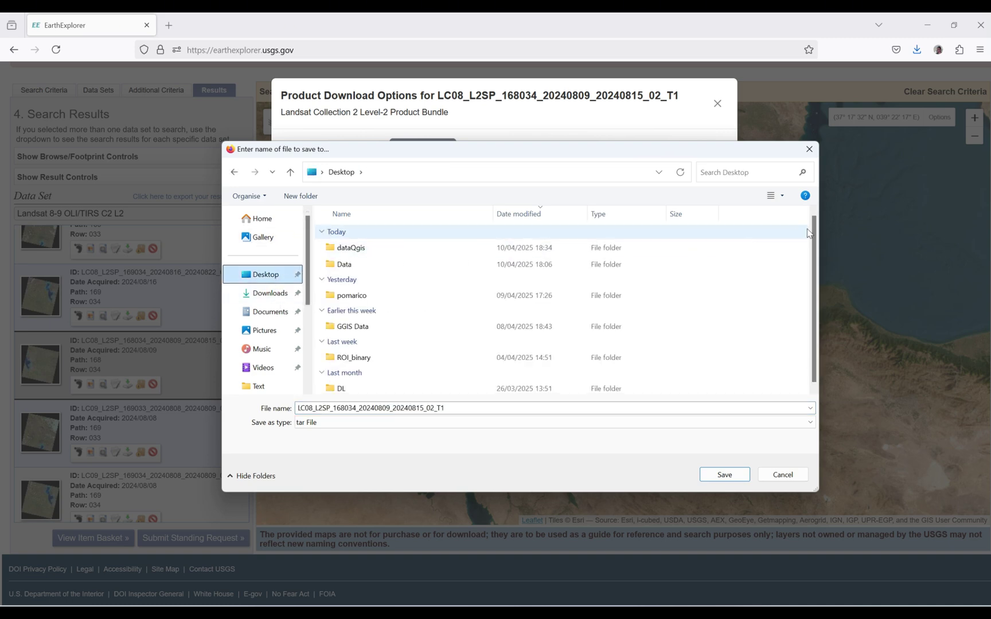
scroll(812, 237, down, 1)
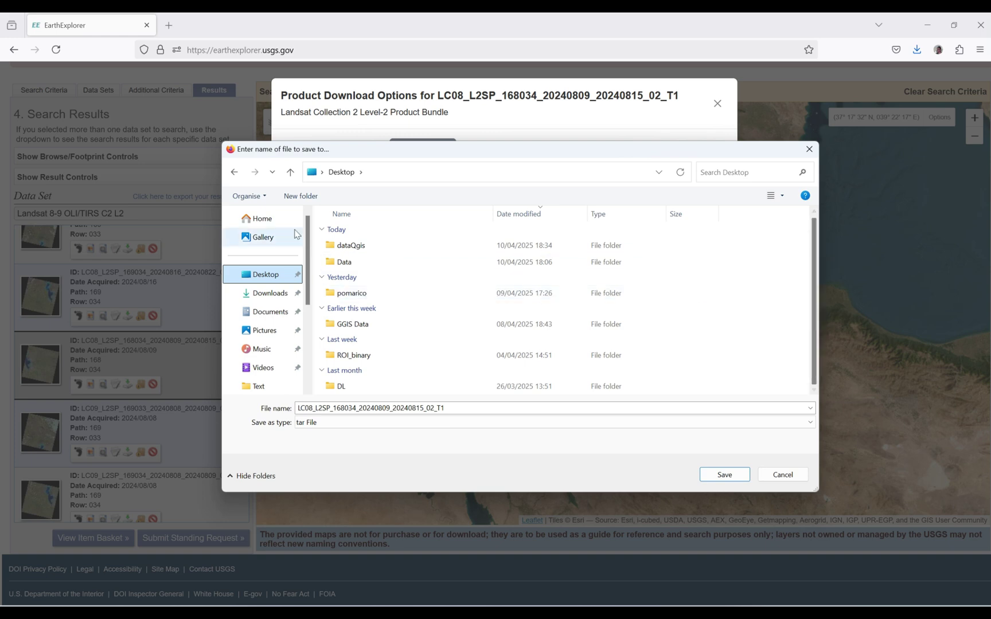
click(307, 202)
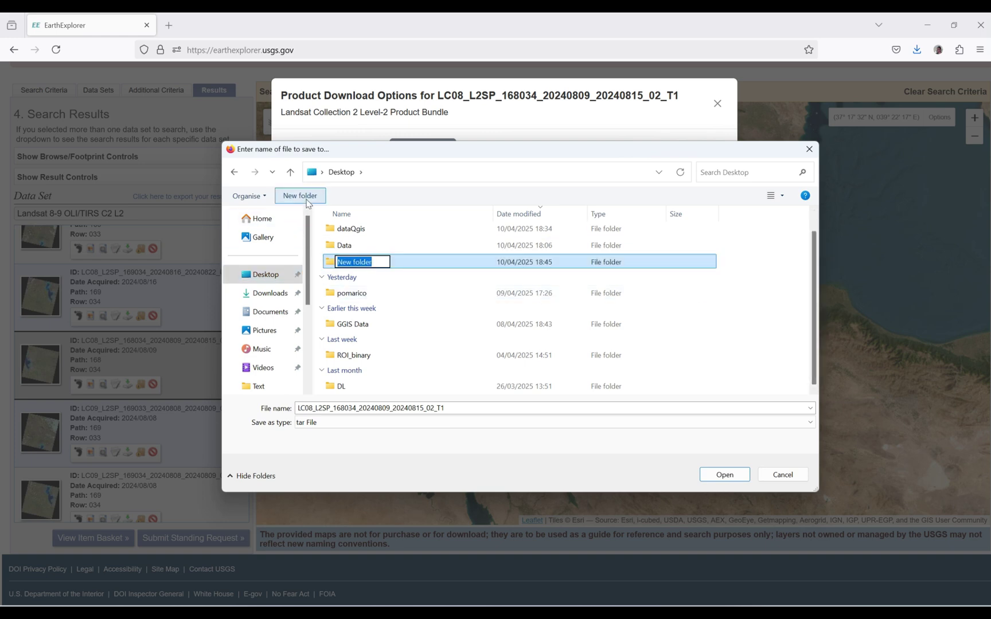
text(Landsat 8)
key(Return)
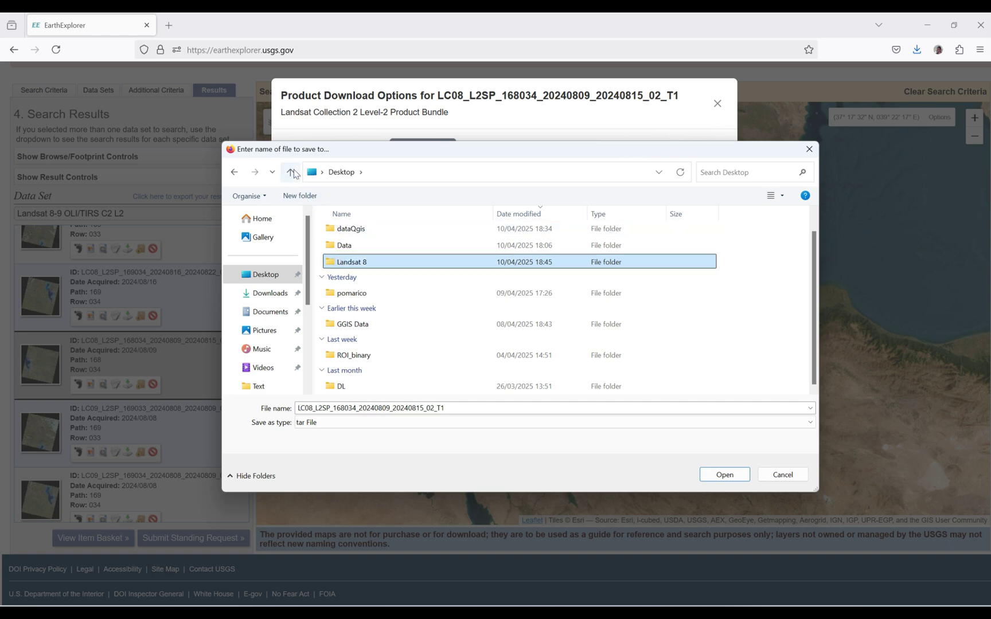
double_click(368, 262)
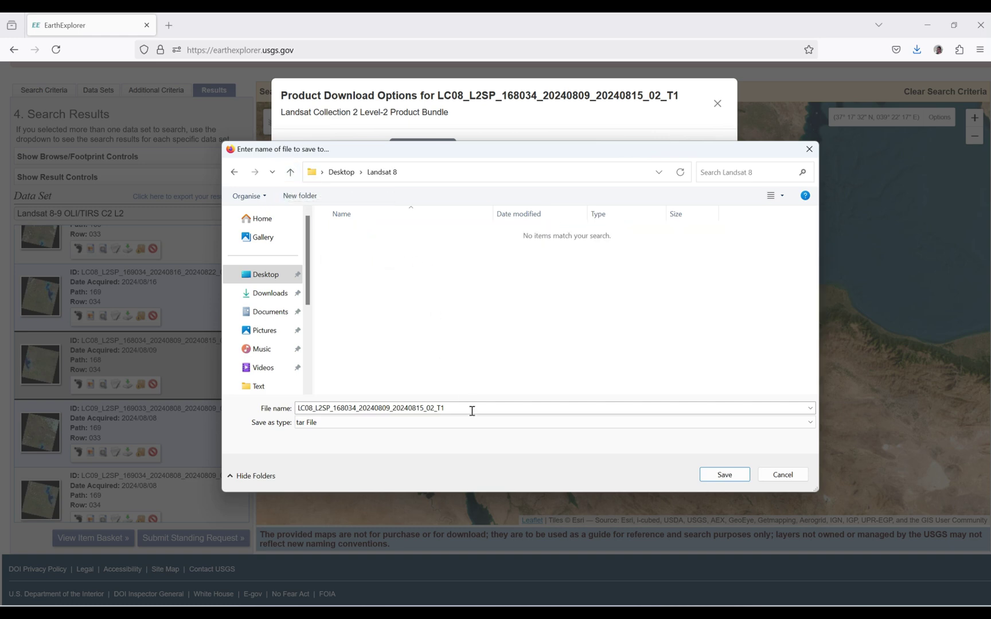
click(724, 476)
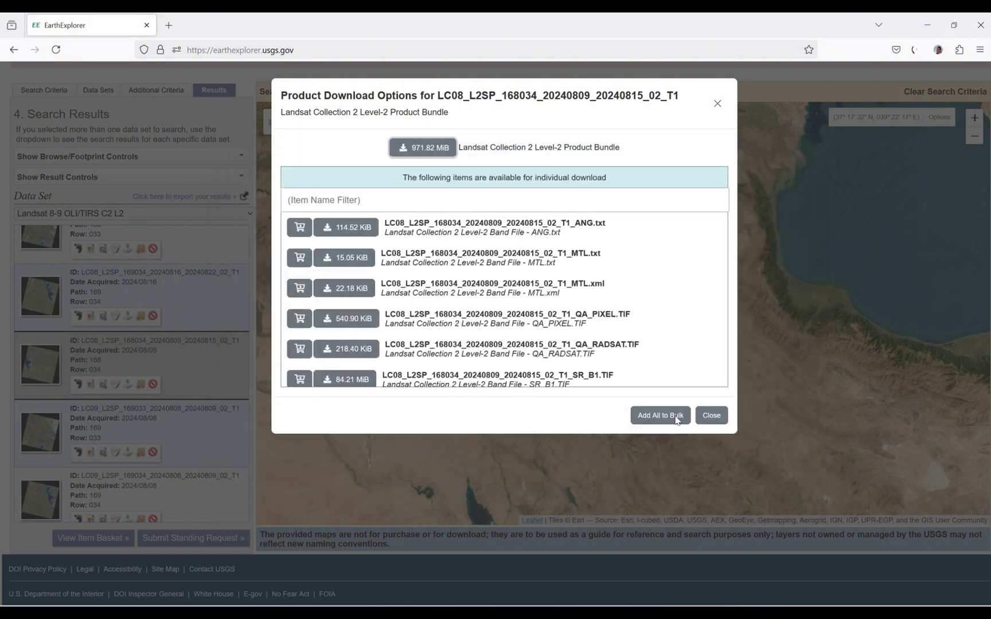
click(711, 416)
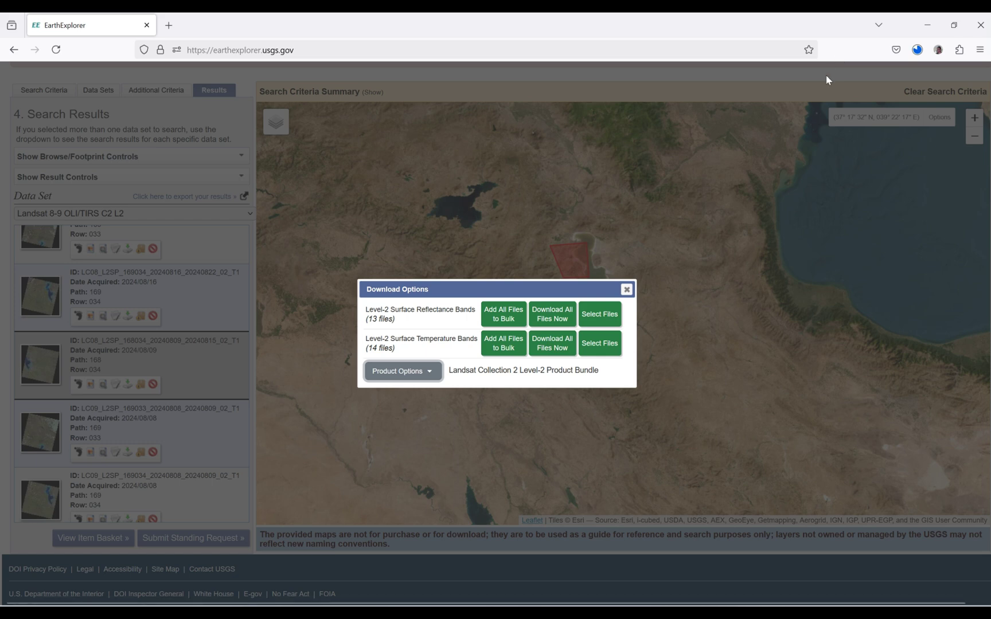
click(626, 289)
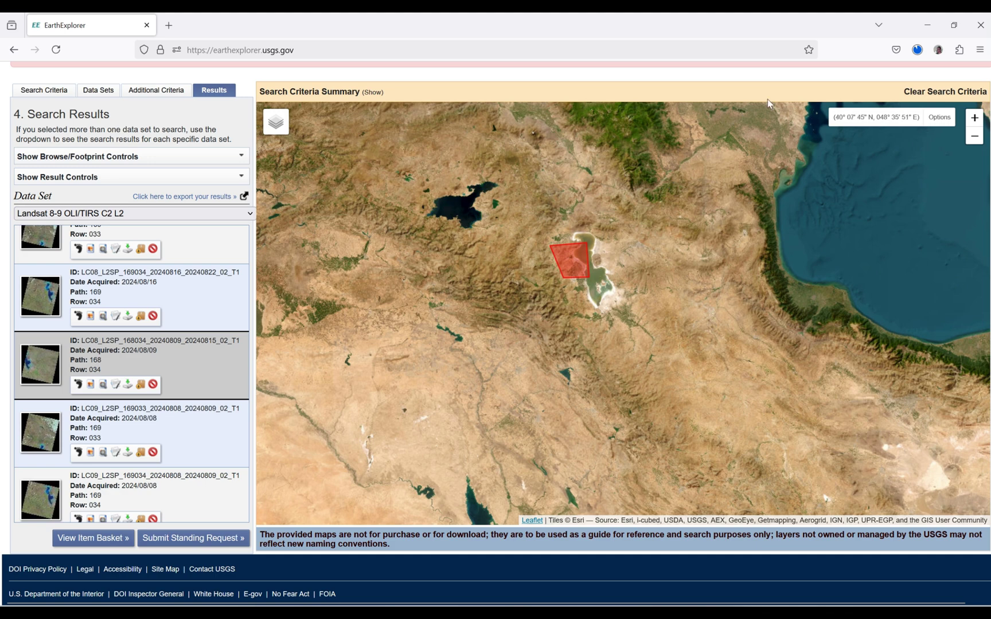
Show the downloaded tar file in its folder and extract it with WinRAR into a subfolder of the same name
click(918, 55)
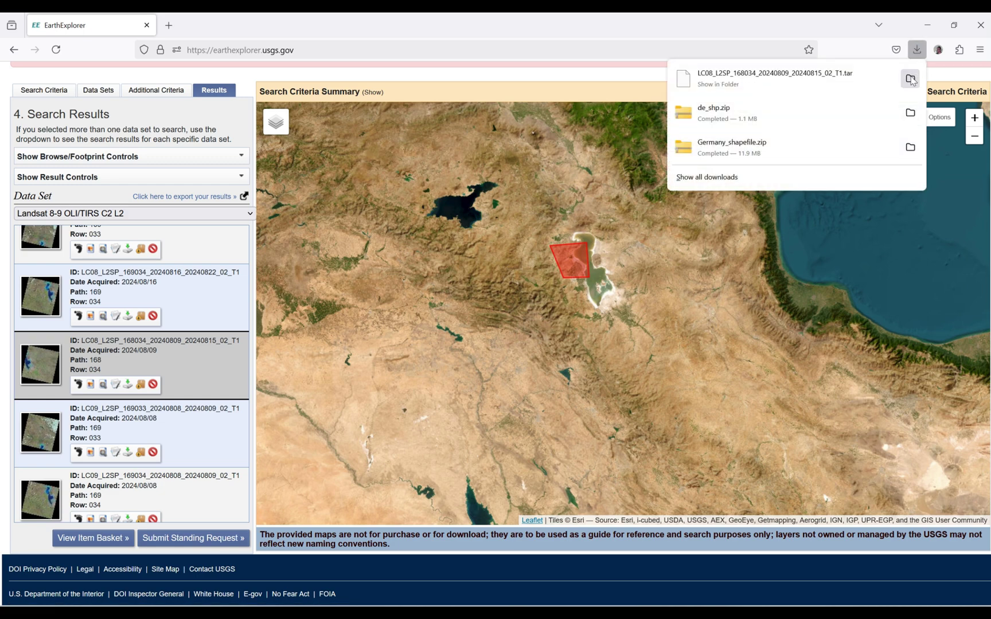
click(910, 79)
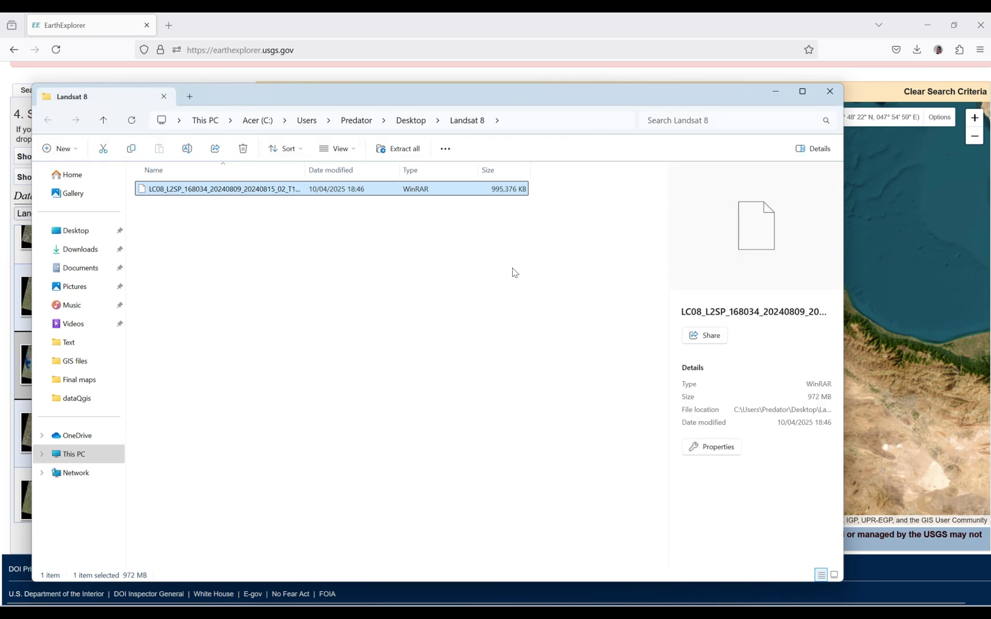
right_click(235, 189)
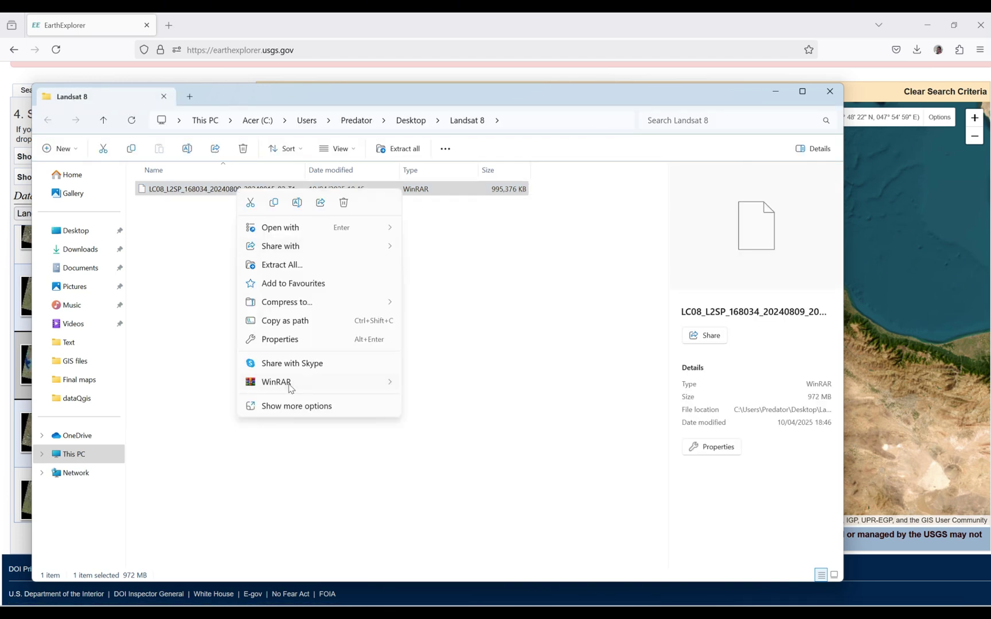
mouse_move(295, 387)
click(445, 403)
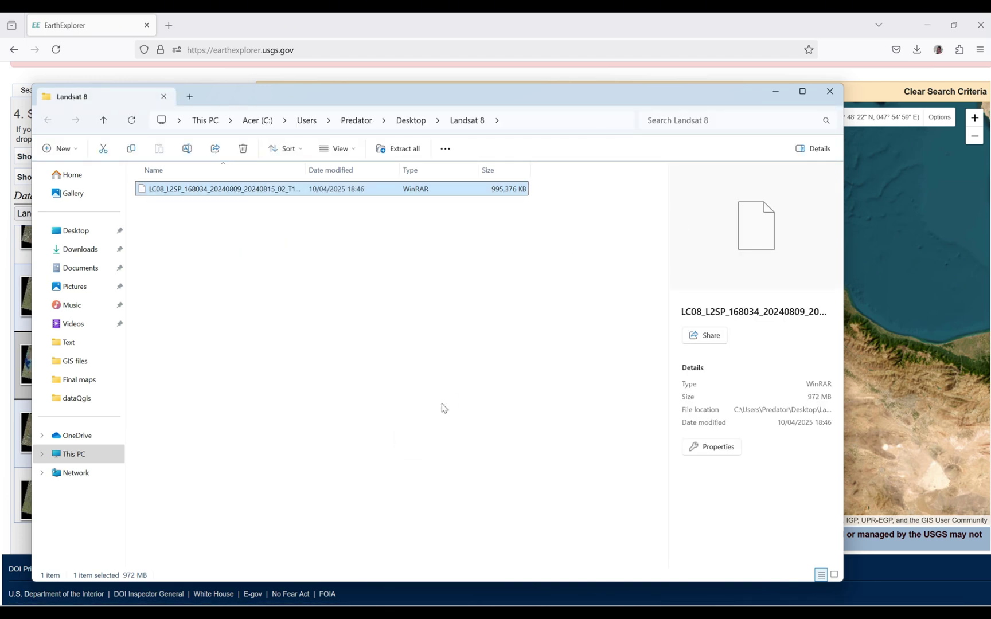
click(530, 443)
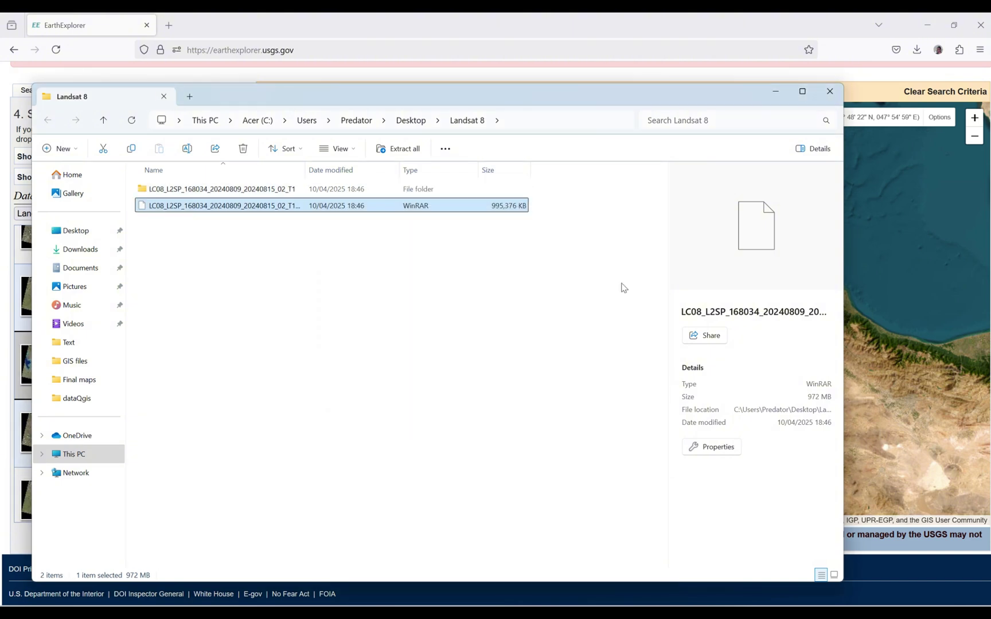
Look through the extracted scene folder for the SR_B5 and SR_B4 band files, and minimize the file window
double_click(278, 189)
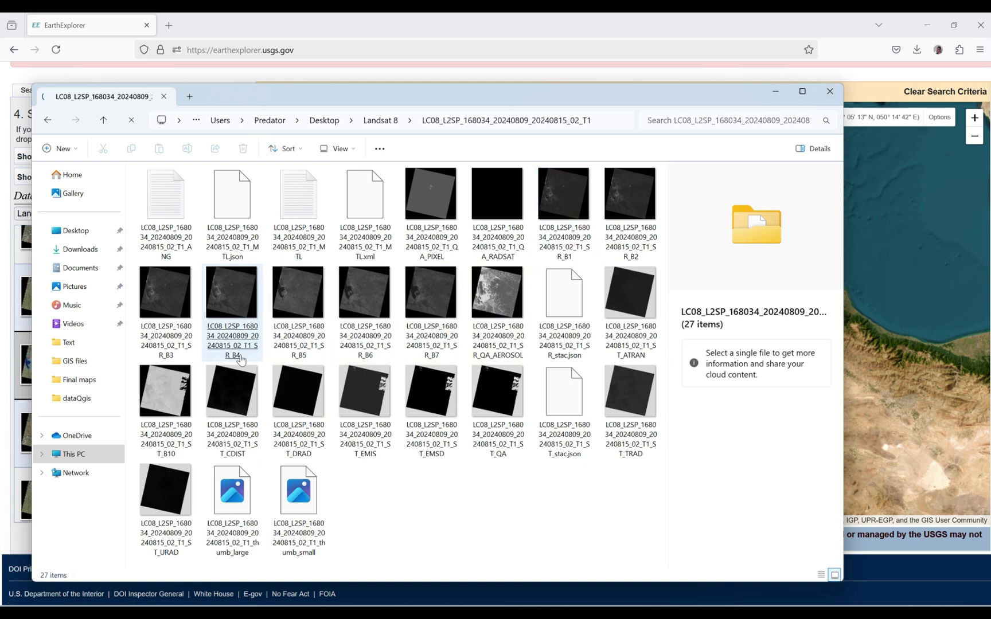
click(290, 342)
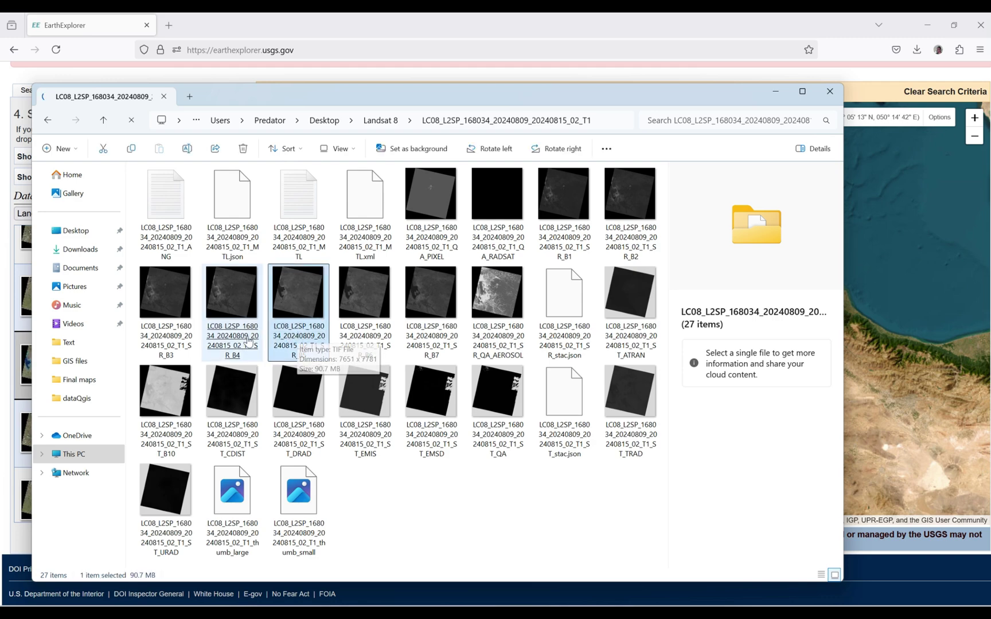
click(247, 342)
click(778, 91)
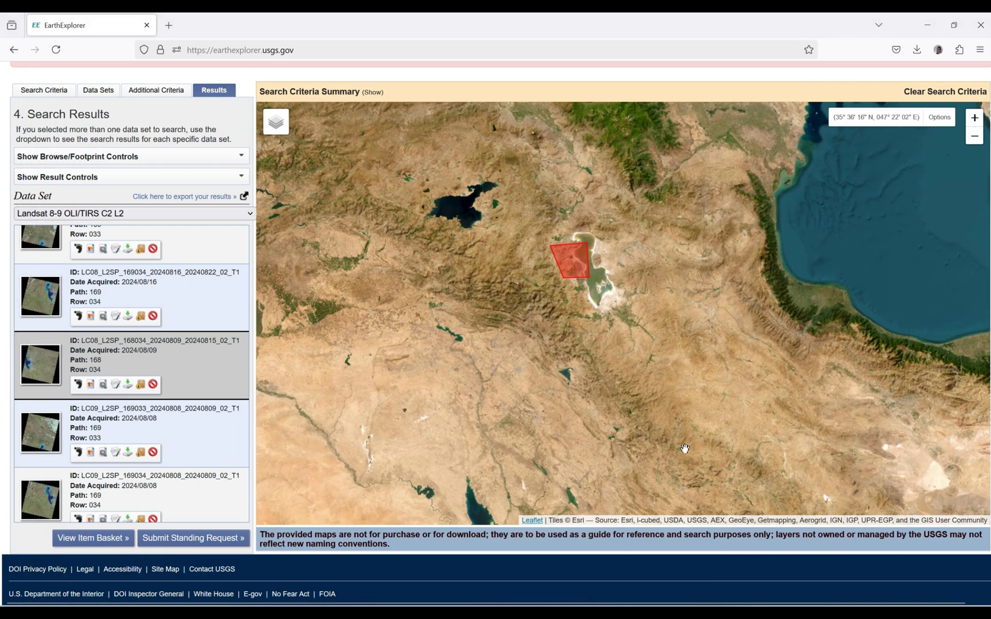
Switch to QGIS and browse for raster datasets in the extracted scene folder inside Desktop > Landsat 8
click(373, 613)
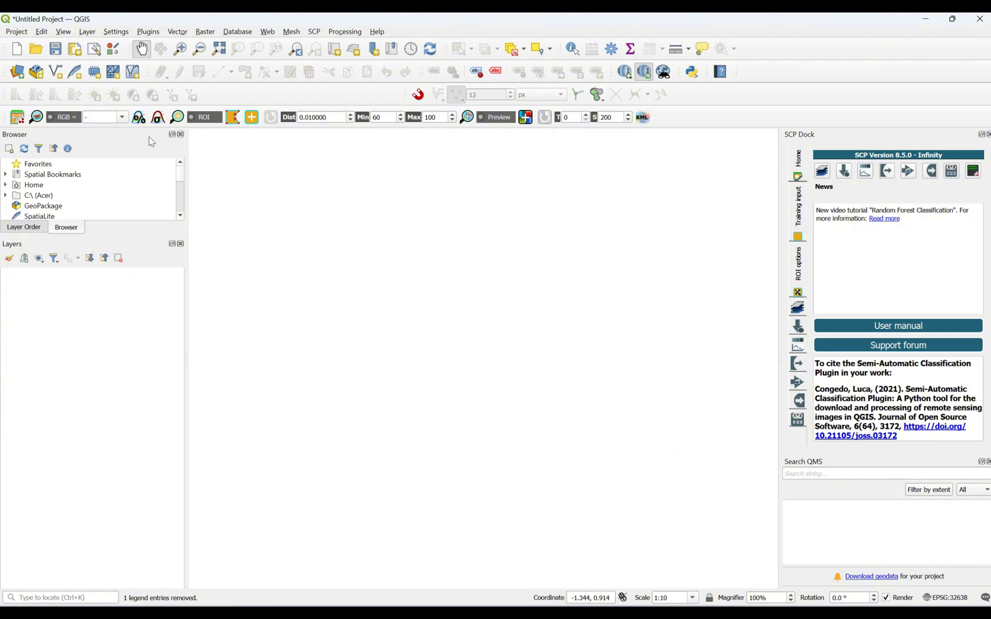
click(21, 81)
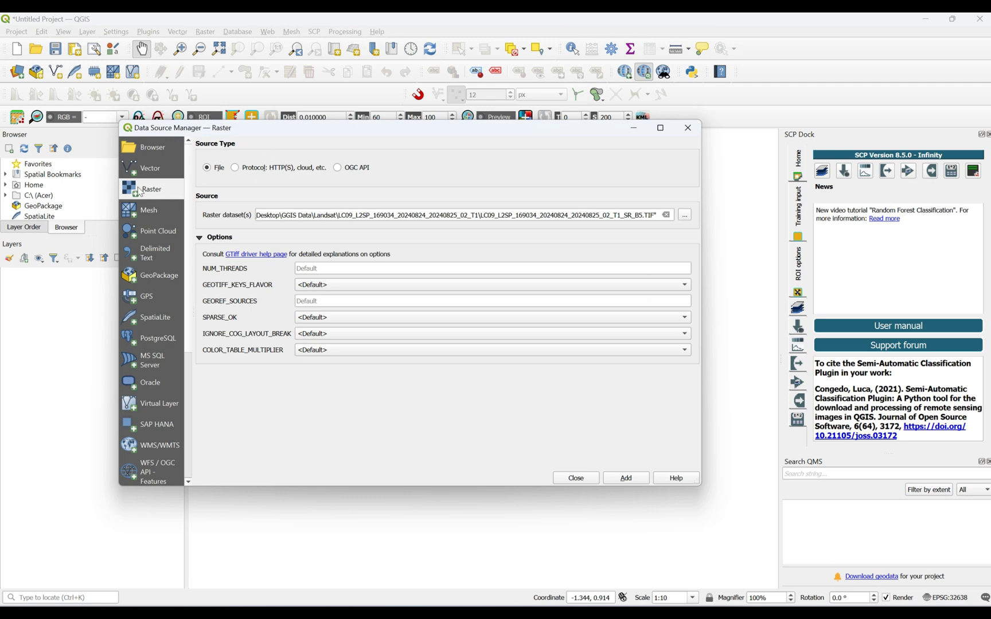
click(685, 217)
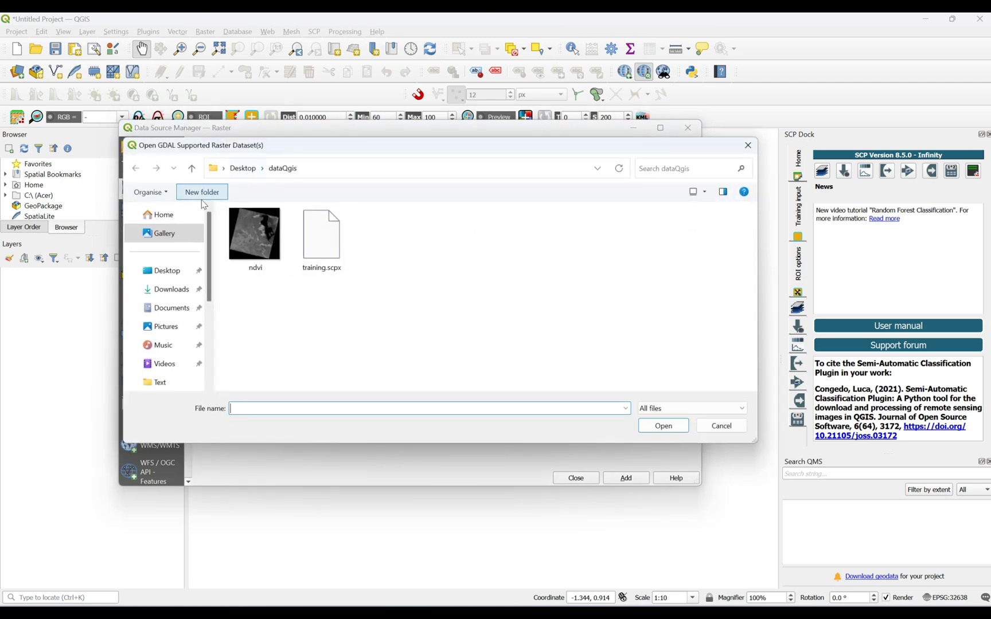
click(175, 273)
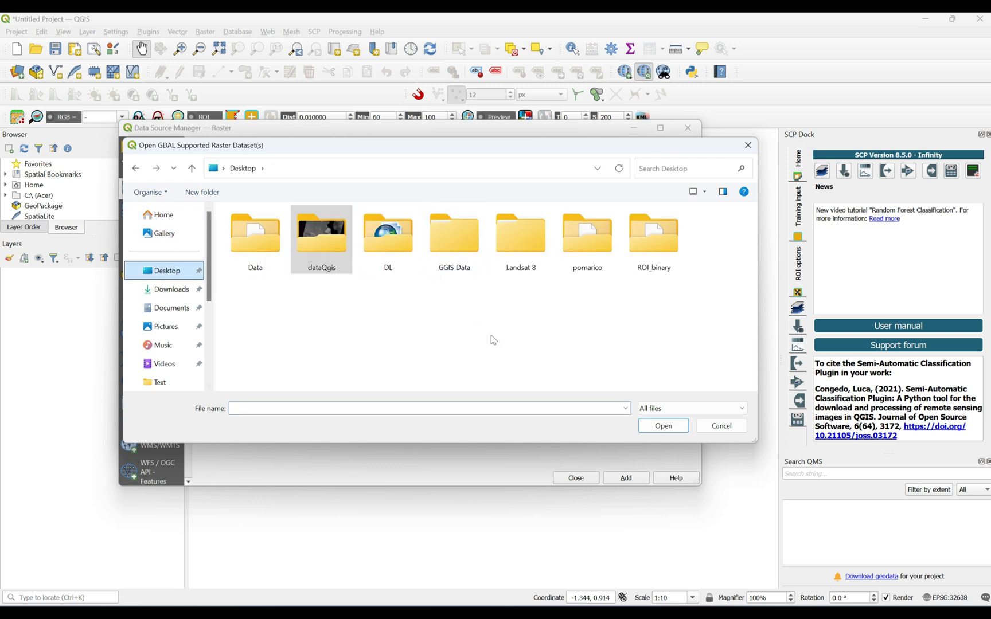
double_click(517, 268)
double_click(260, 228)
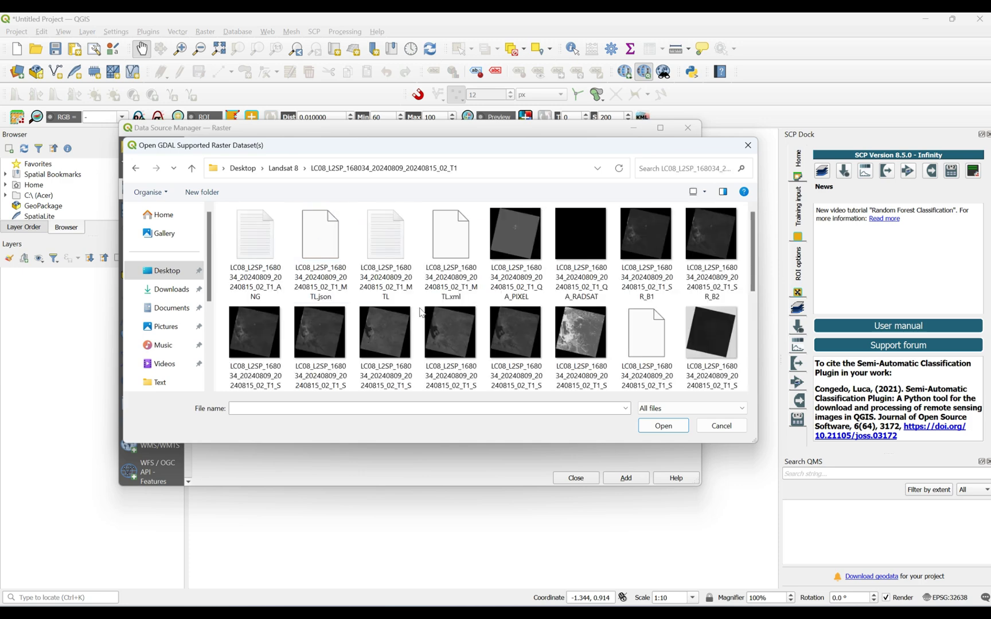
Add the SR_B4 and SR_B5 band files to the project as raster layers and close the Data Source Manager
click(646, 333)
scroll(646, 344, down, 2)
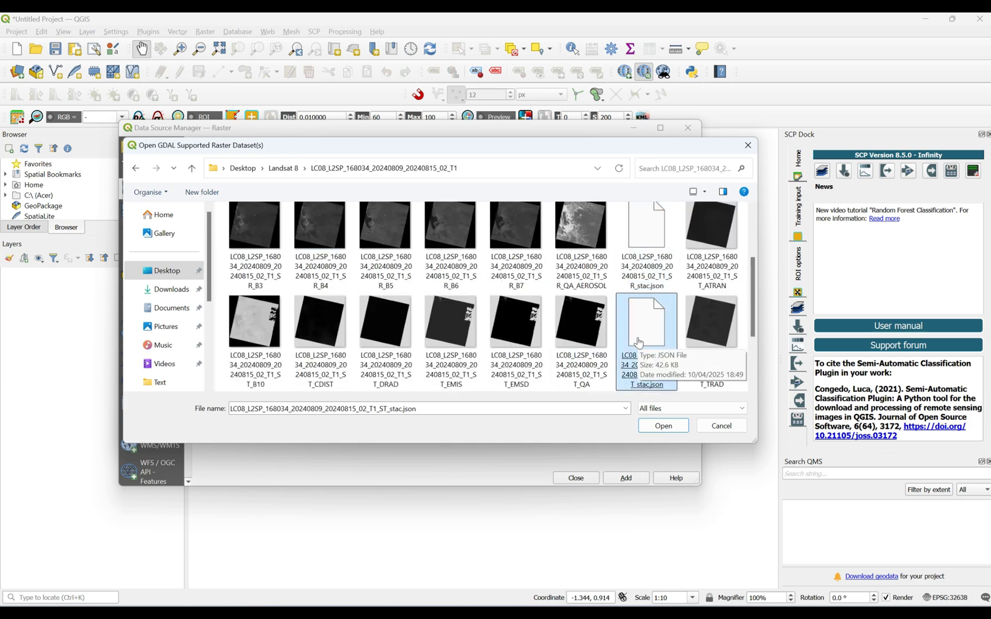
click(333, 277)
ctrl+click(378, 270)
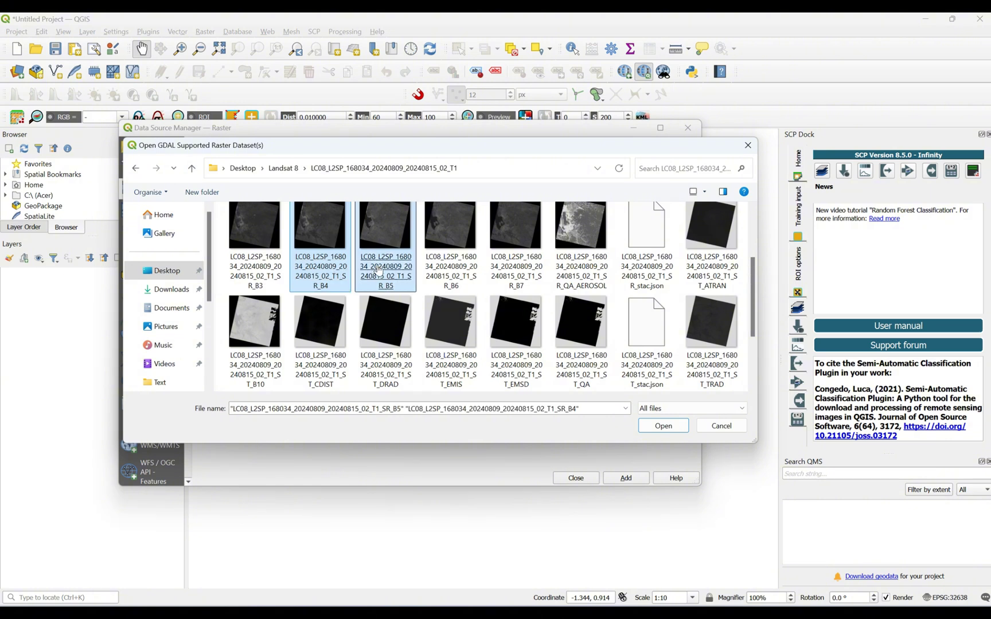
click(679, 431)
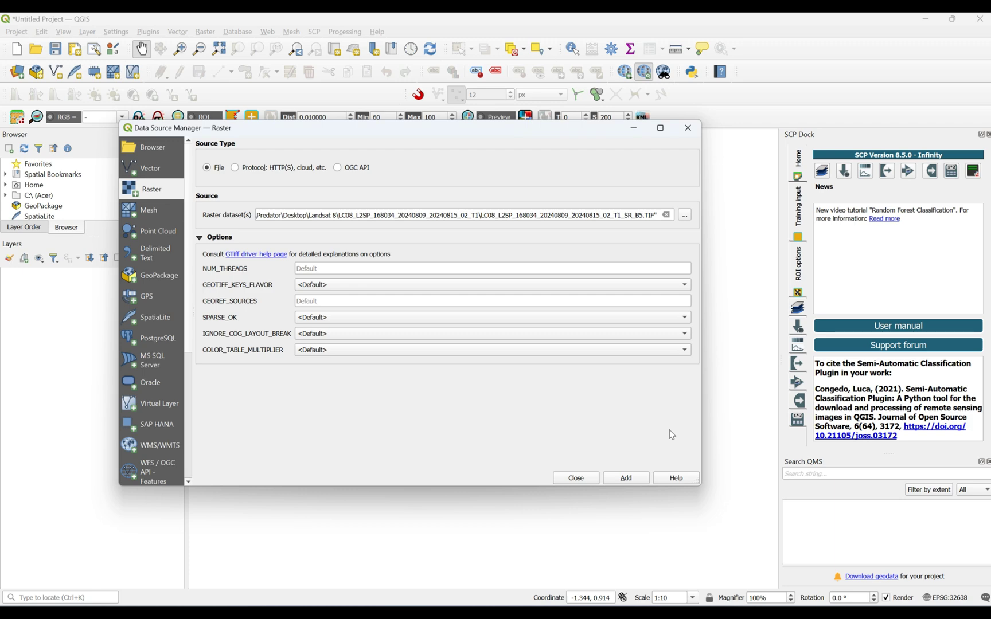
click(623, 479)
click(583, 480)
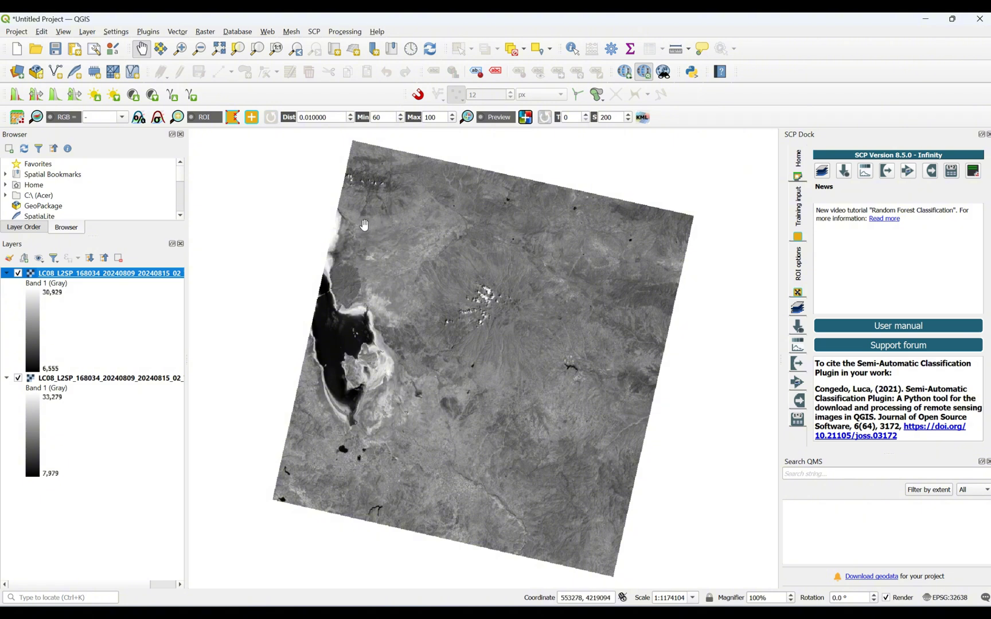
Open the Raster Calculator and start a new expression in its empty expression box
click(202, 32)
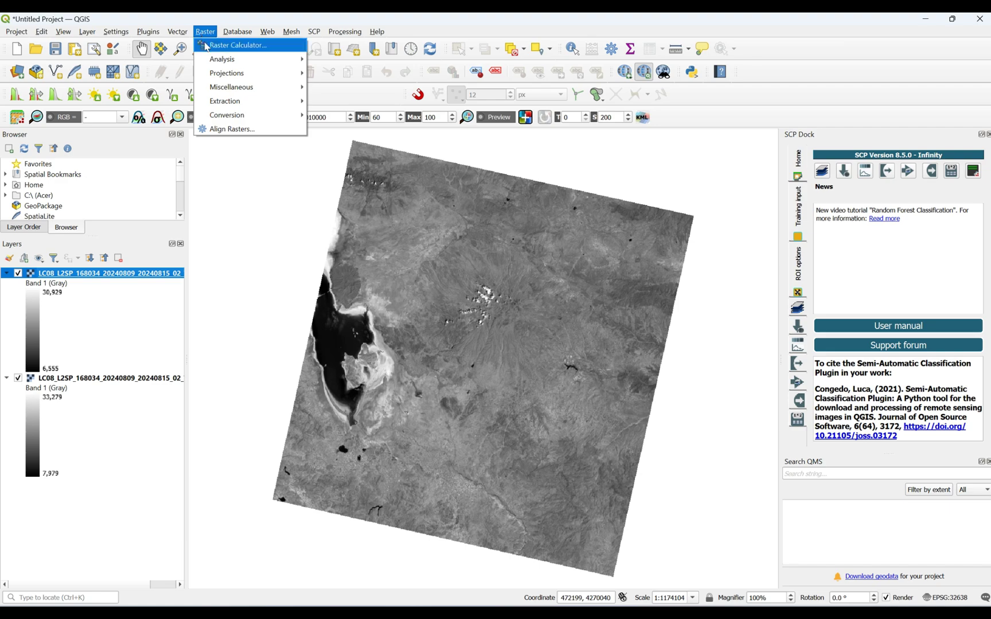
click(206, 46)
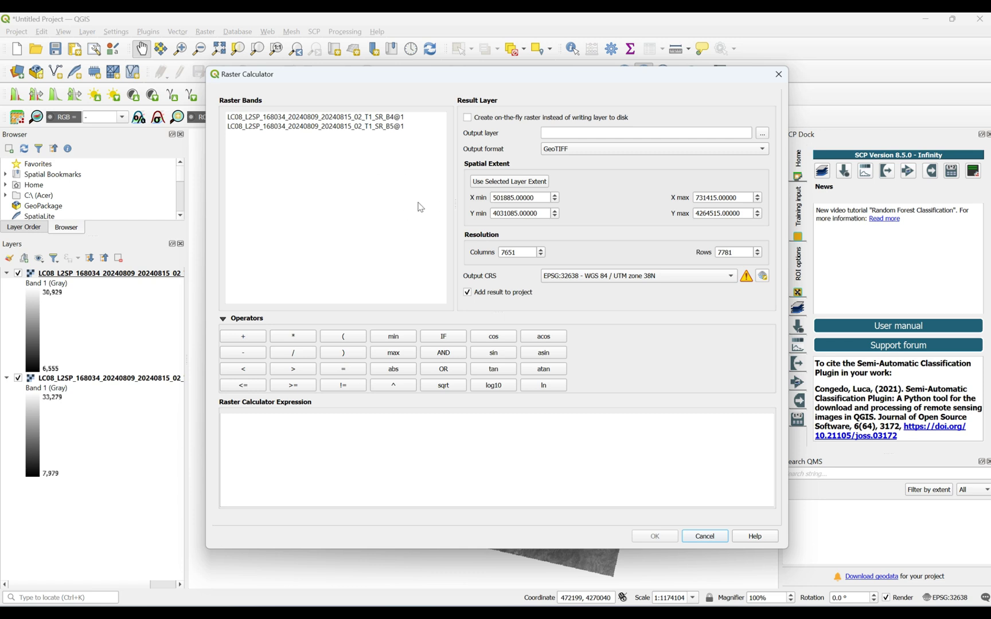
click(332, 430)
Switch to Firefox, search the web for NDVI in a new tab, and open the USGS Landsat Normalized Difference Vegetation Index page
click(625, 613)
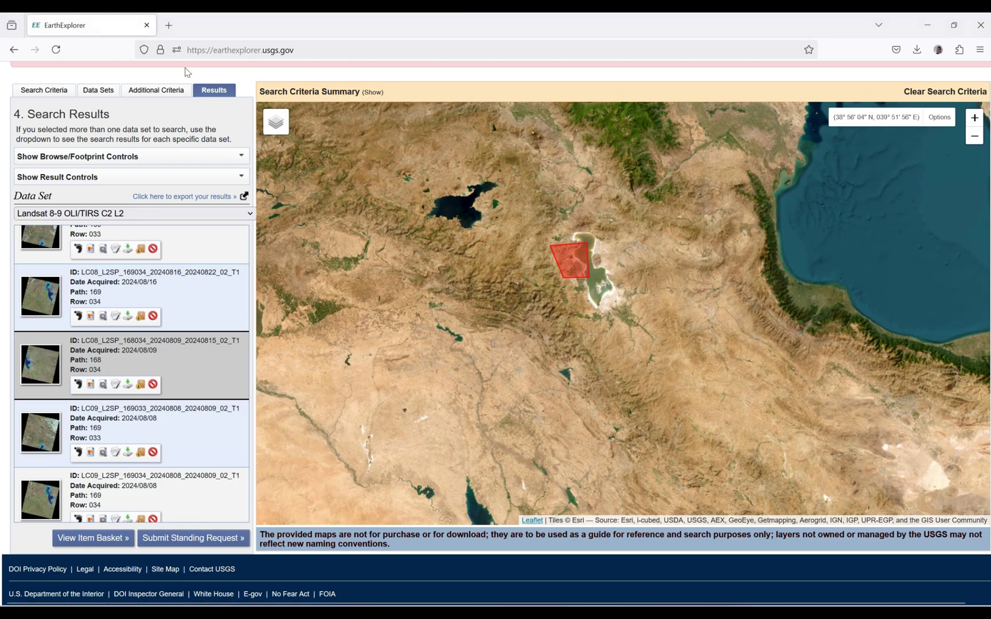
click(168, 26)
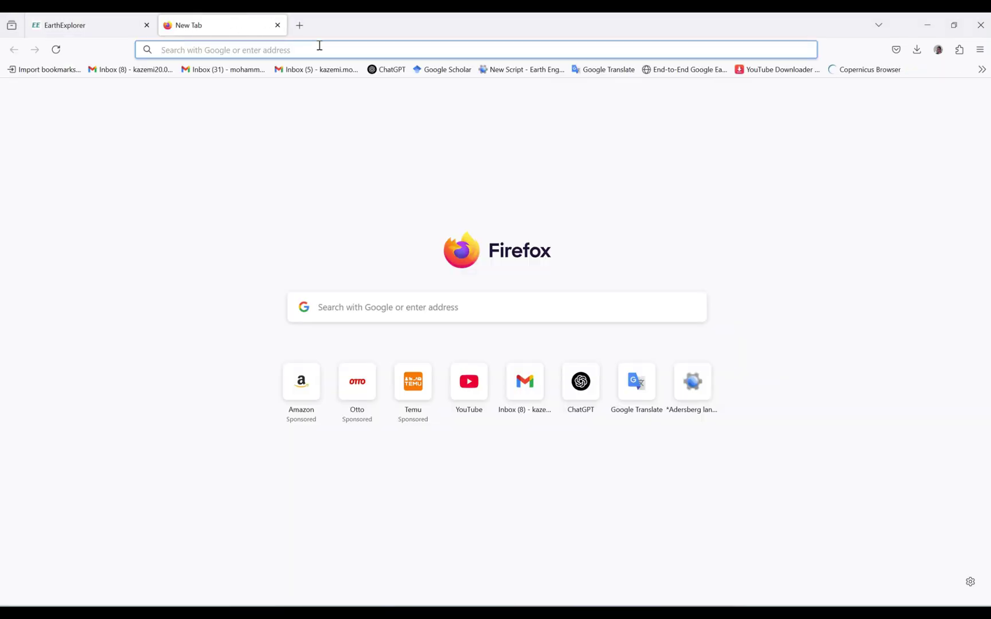
text(NDVI)
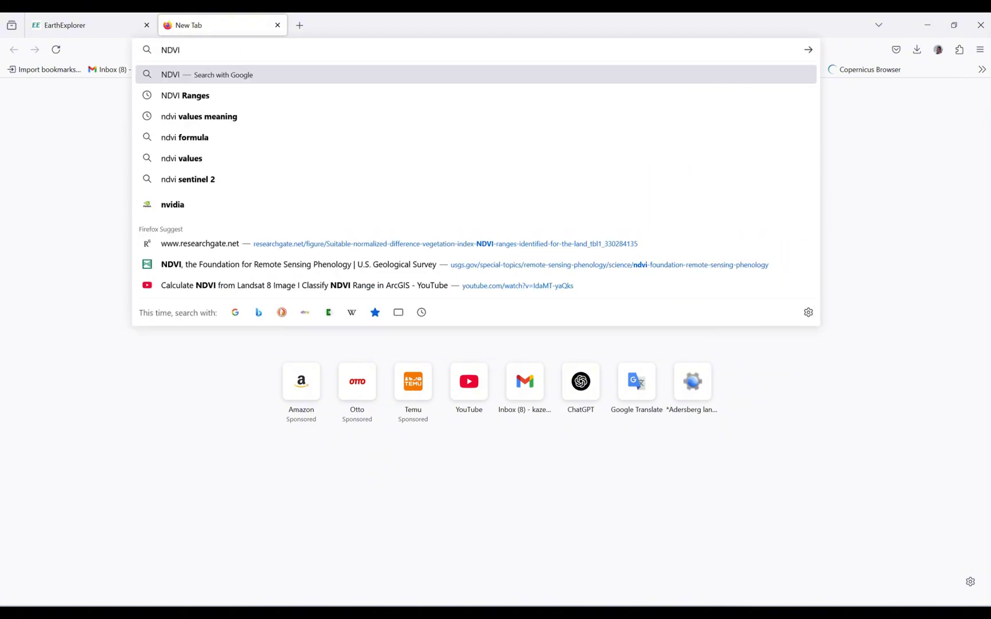
key(Return)
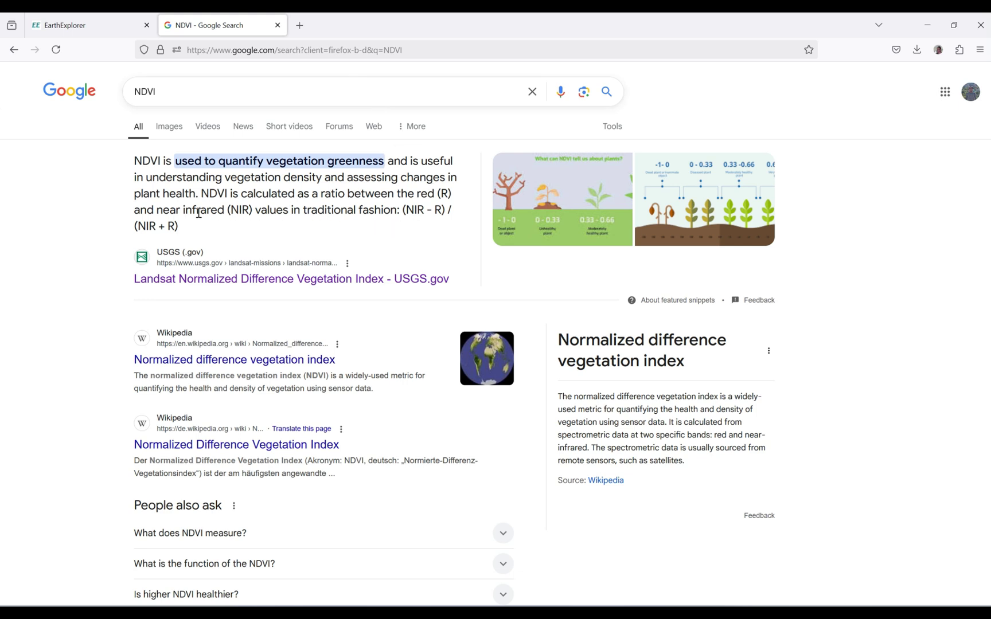
click(251, 281)
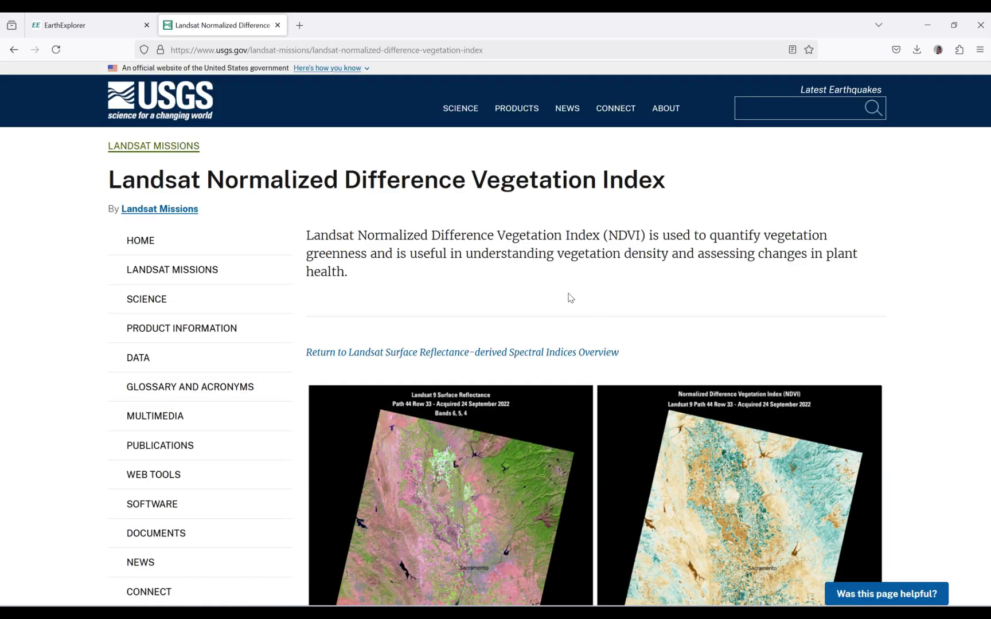
Find the Landsat 8-9 NDVI formula on the USGS page and highlight its band expression
scroll(569, 298, down, 10)
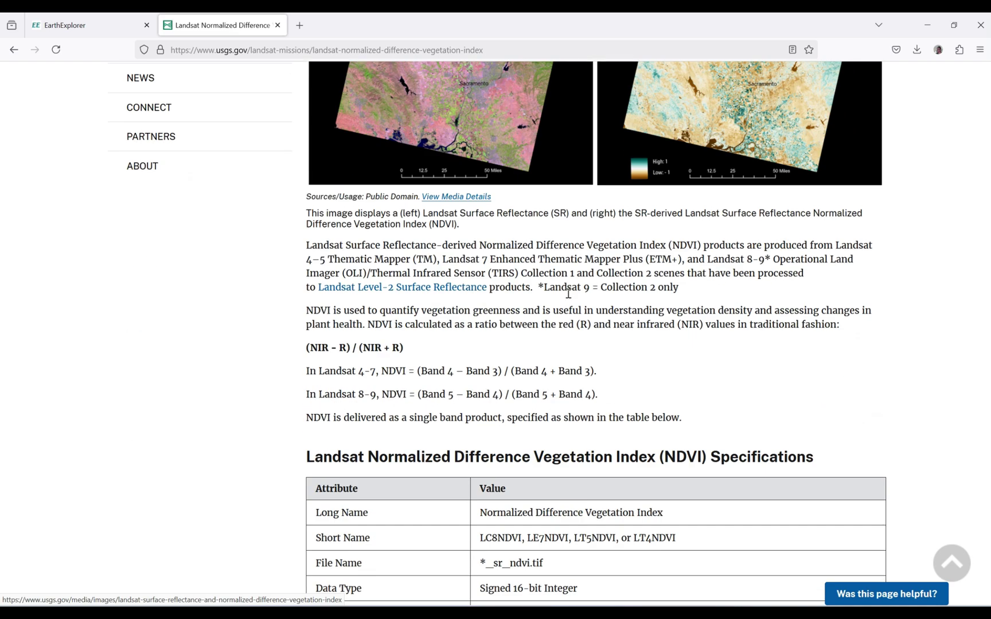
scroll(569, 297, down, 3)
scroll(570, 280, up, 4)
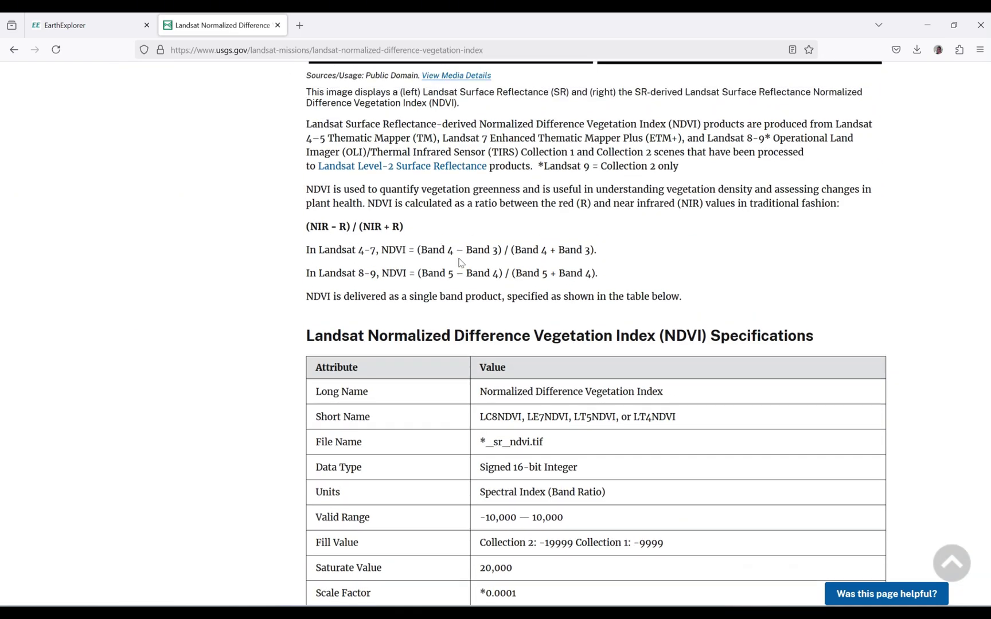
drag(306, 275, 498, 276)
click(419, 273)
drag(609, 280, 418, 278)
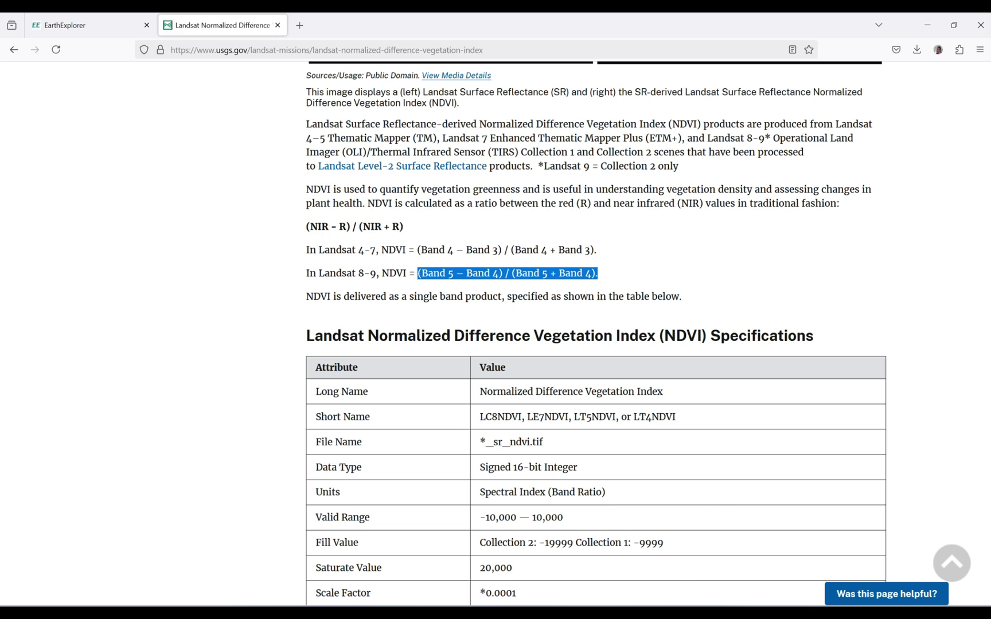
Return to the QGIS Raster Calculator and enter the parenthesised numerator SR_B5 minus SR_B4 in the expression
key(alt+Tab)
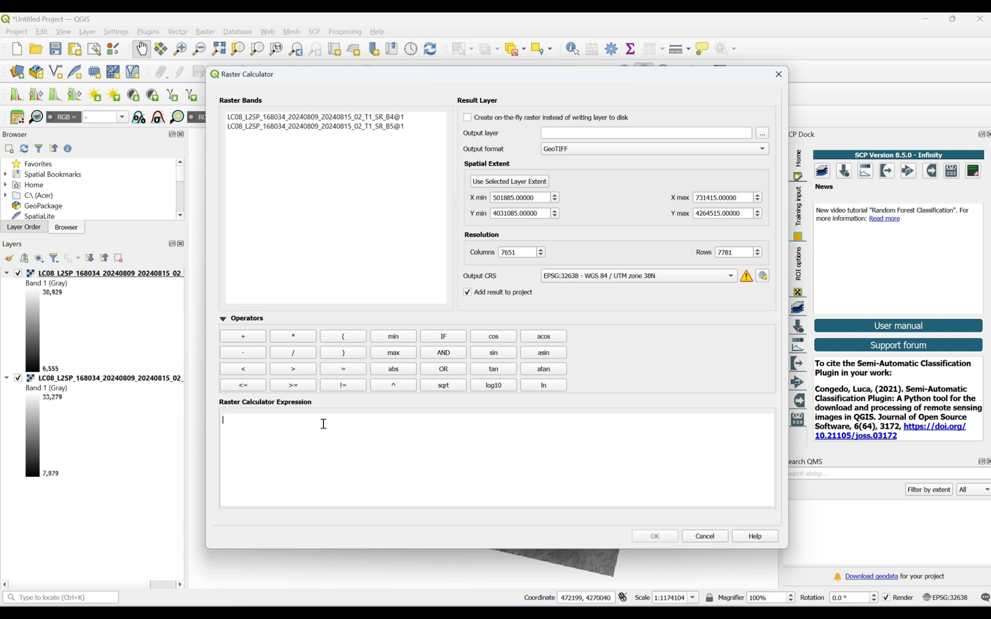
click(342, 336)
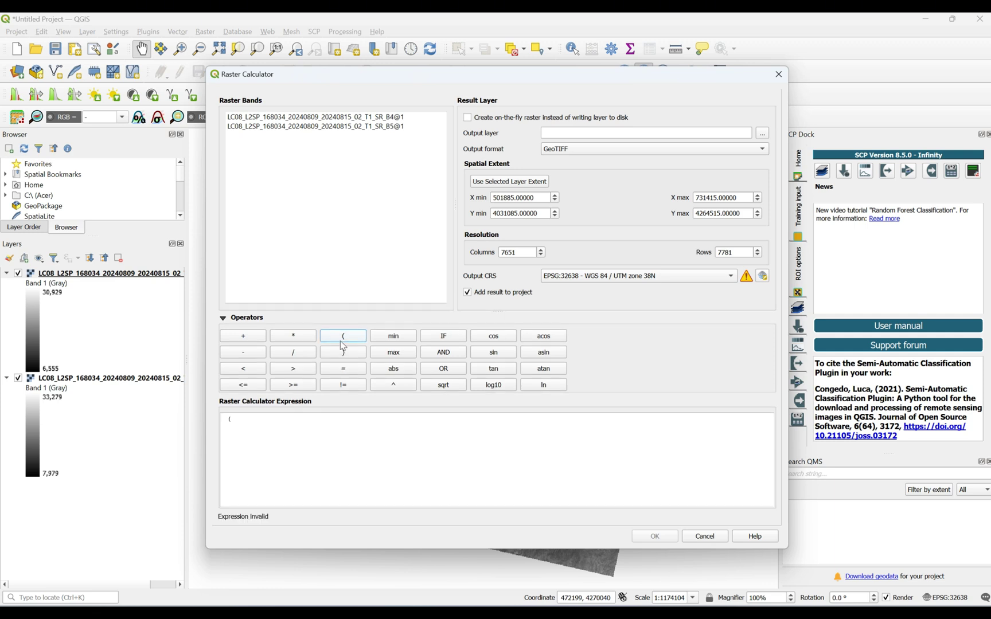
click(253, 416)
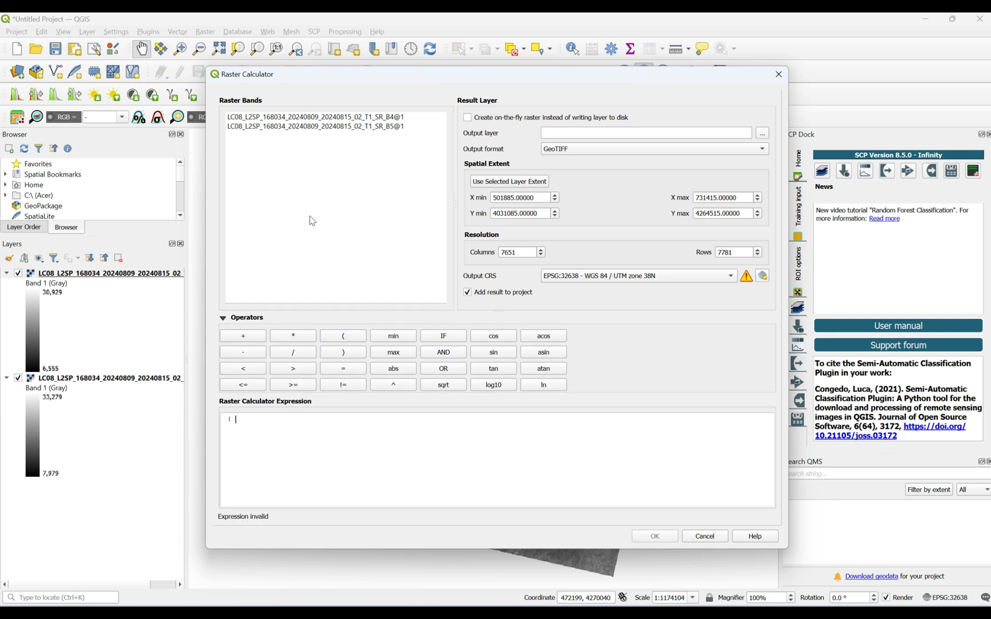
double_click(344, 127)
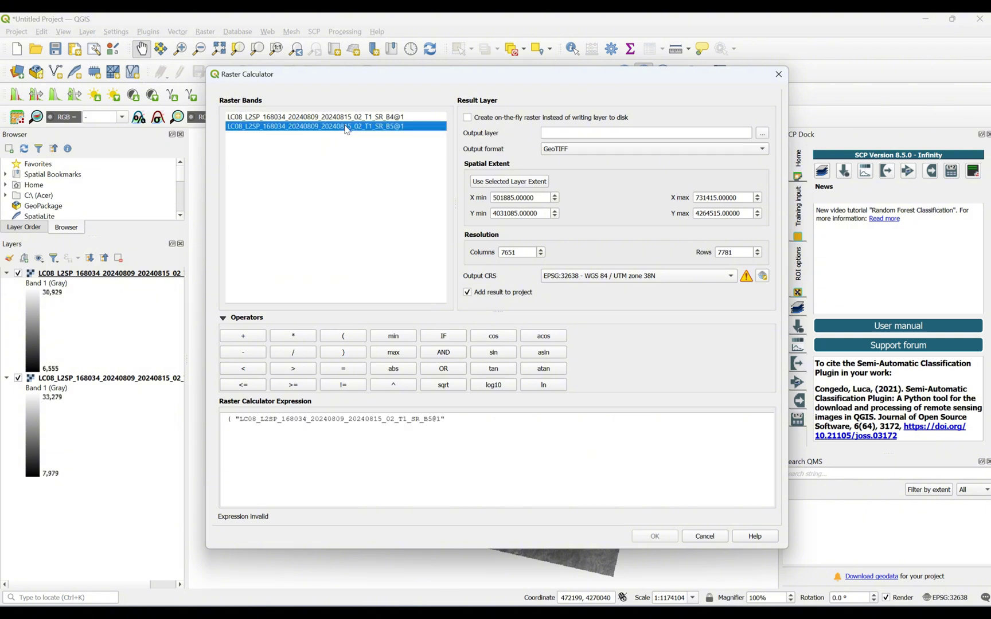
click(243, 352)
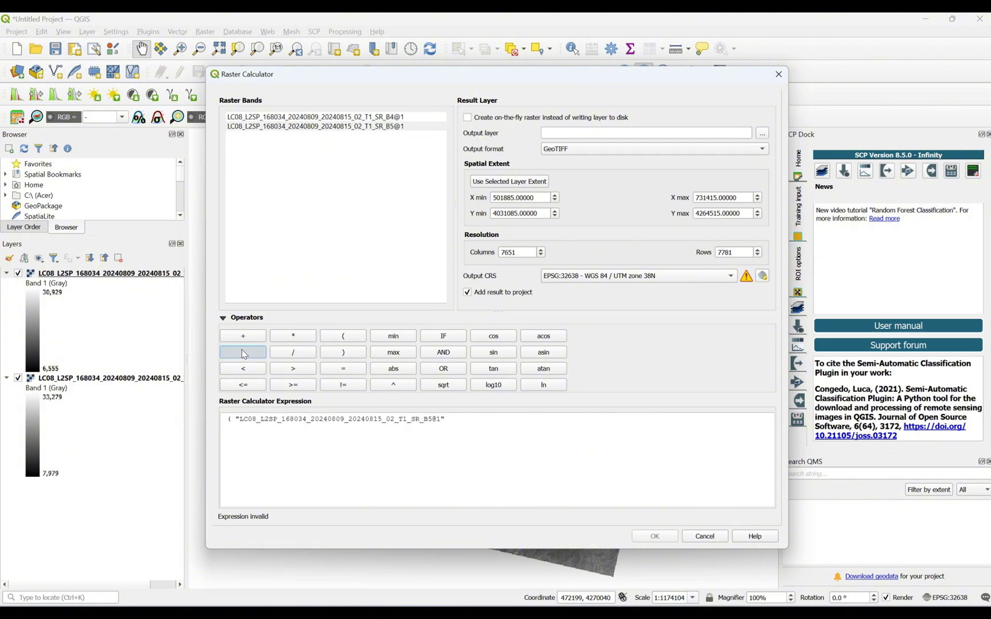
double_click(360, 117)
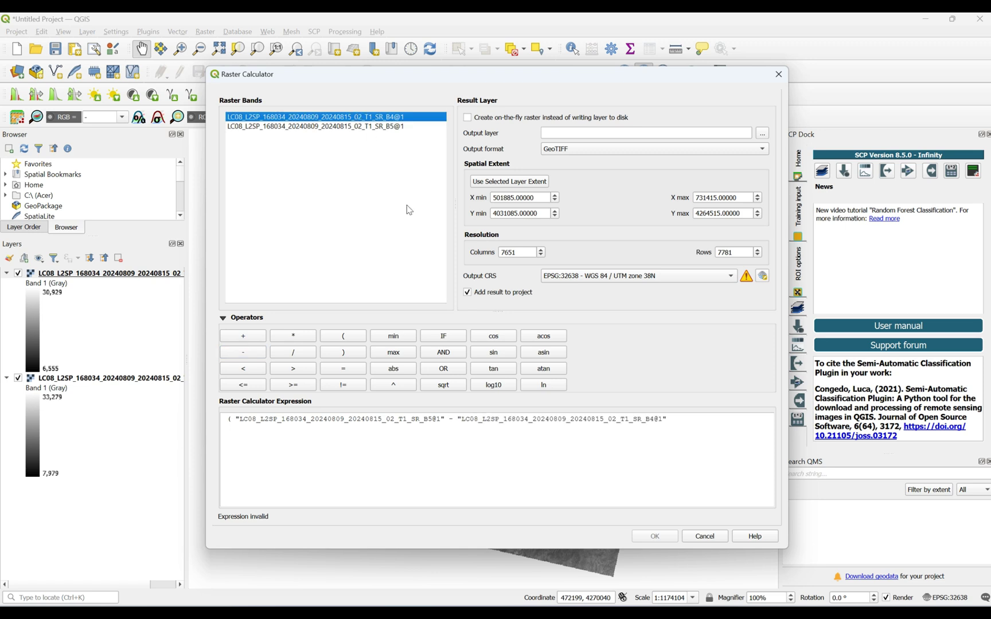
click(342, 354)
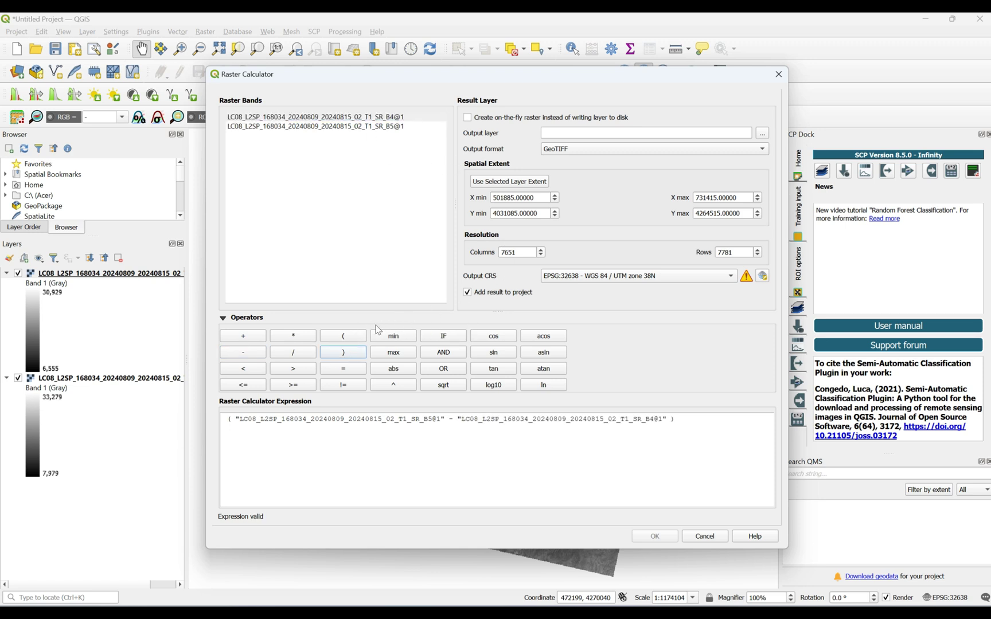
Complete the NDVI expression by dividing by the parenthesised sum of SR_B5 and SR_B4
click(293, 352)
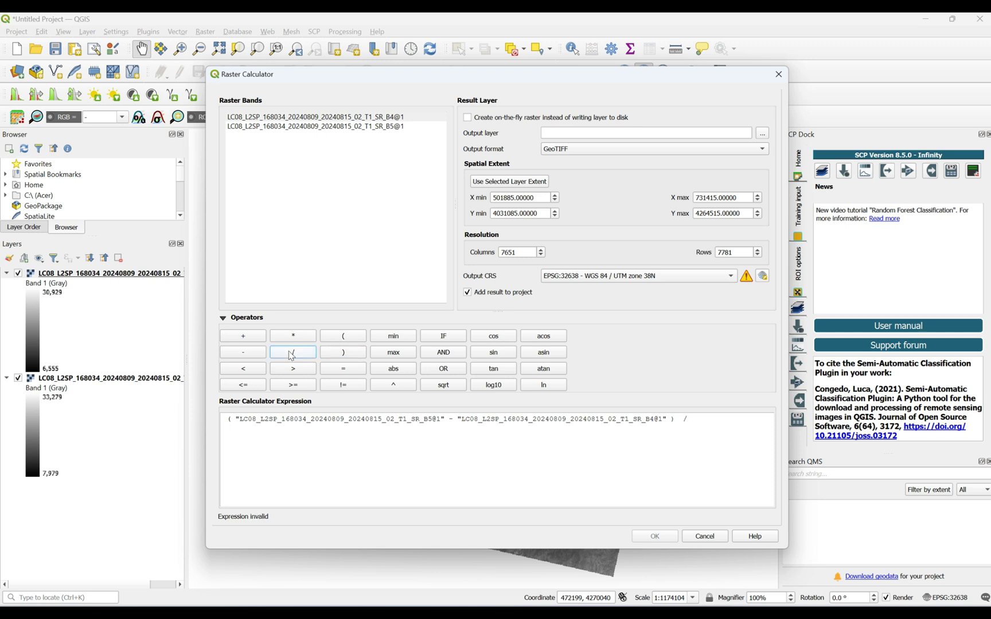
click(351, 337)
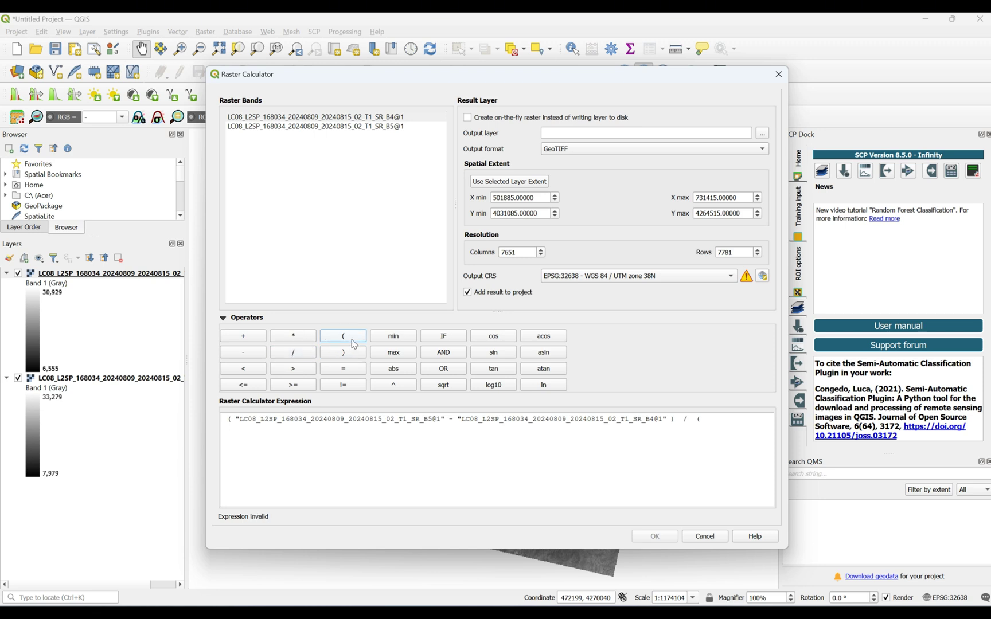
double_click(350, 127)
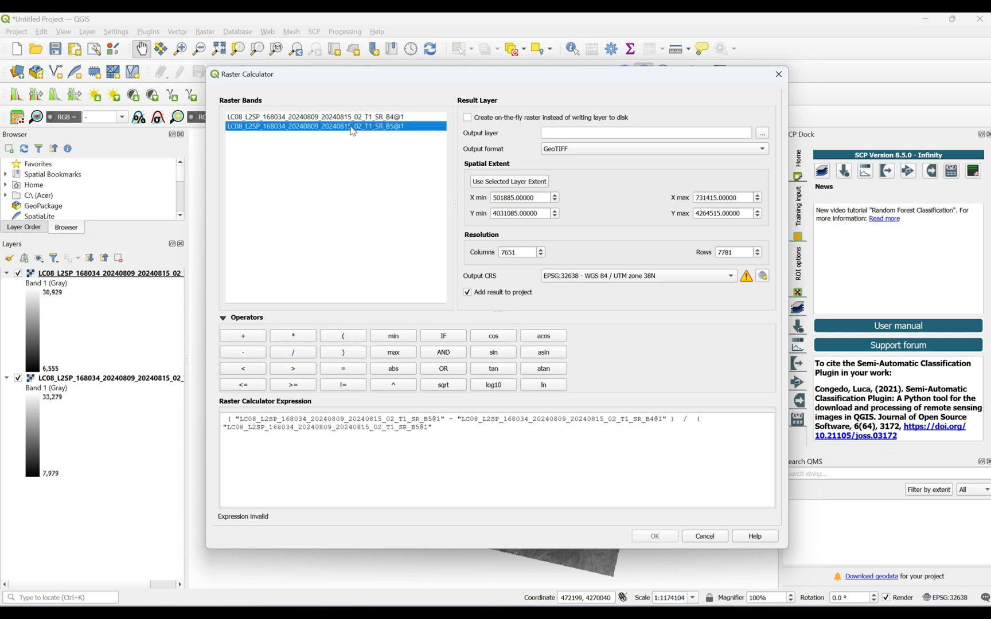
click(247, 341)
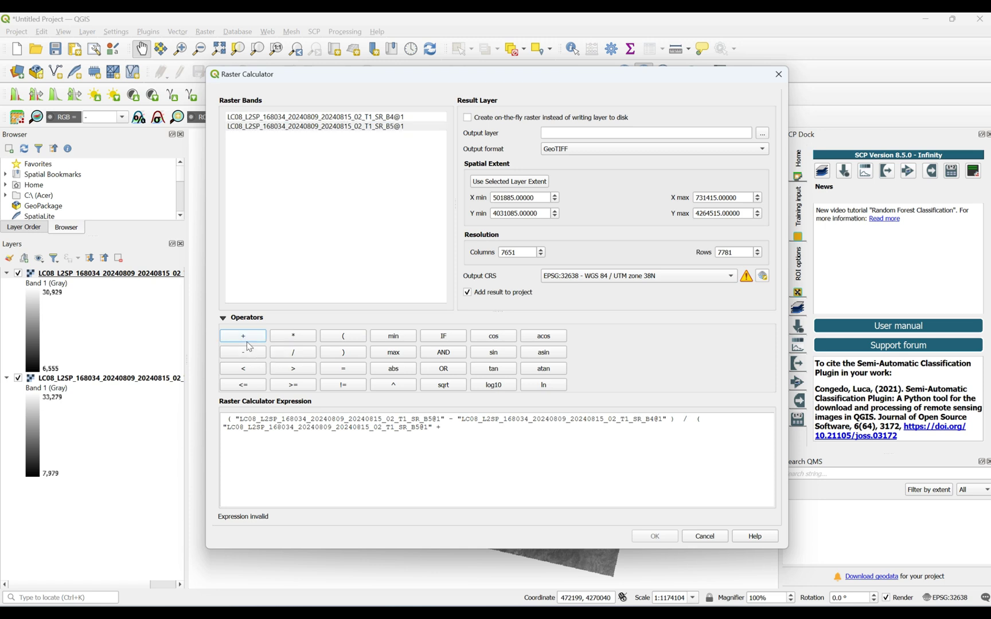
double_click(378, 117)
click(344, 354)
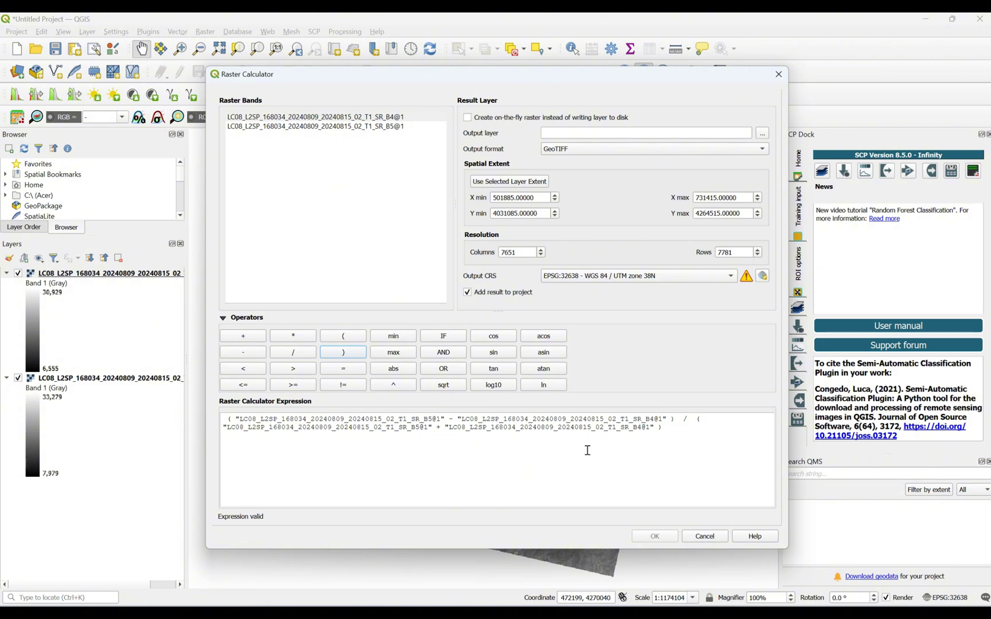
Set the output layer to a file named NDVI in the Desktop > Landsat 8 folder
click(762, 135)
click(255, 217)
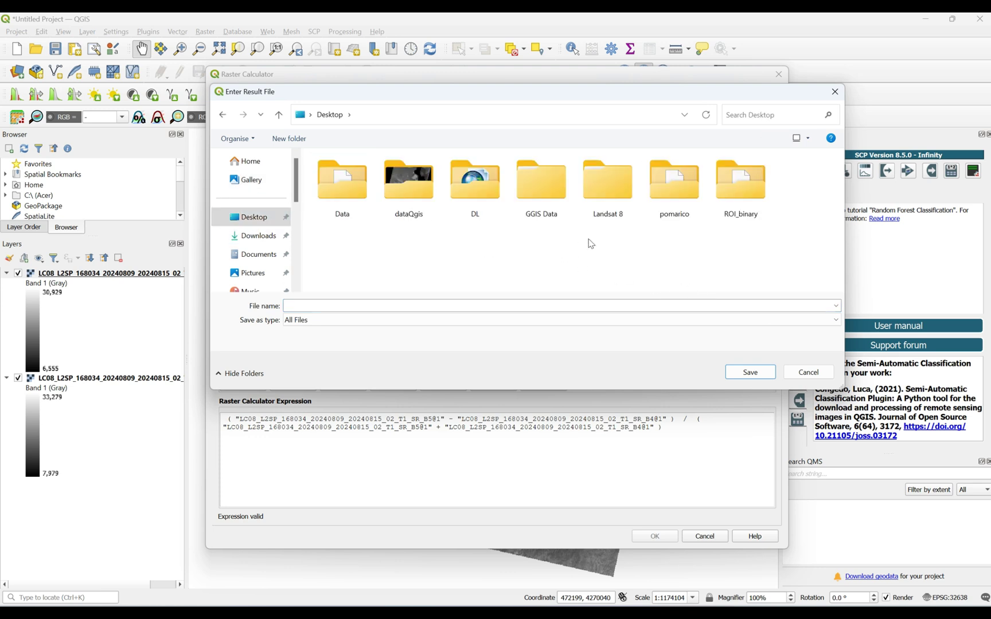
click(610, 223)
double_click(610, 222)
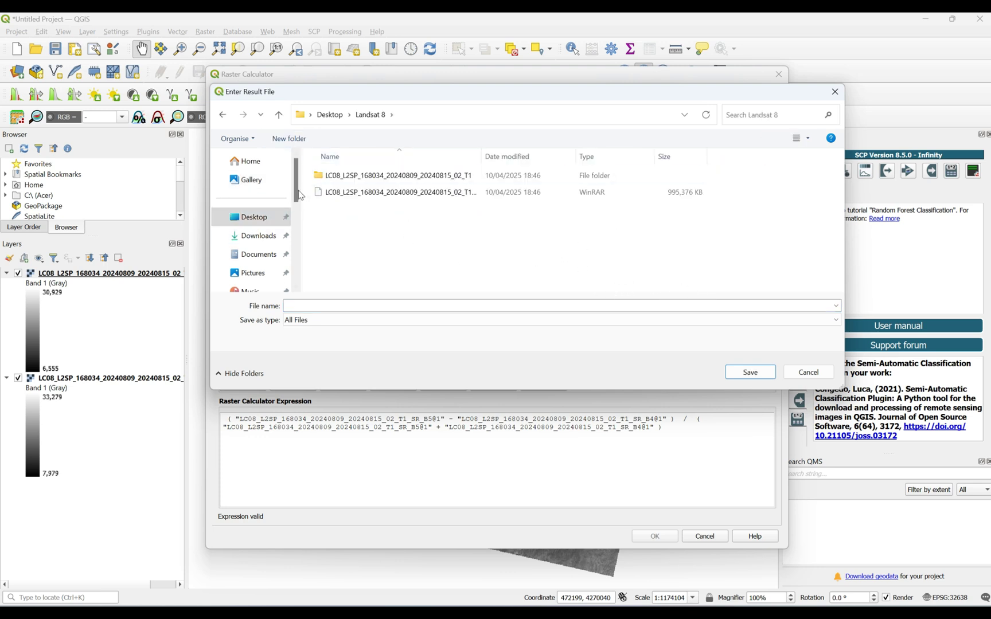
click(368, 306)
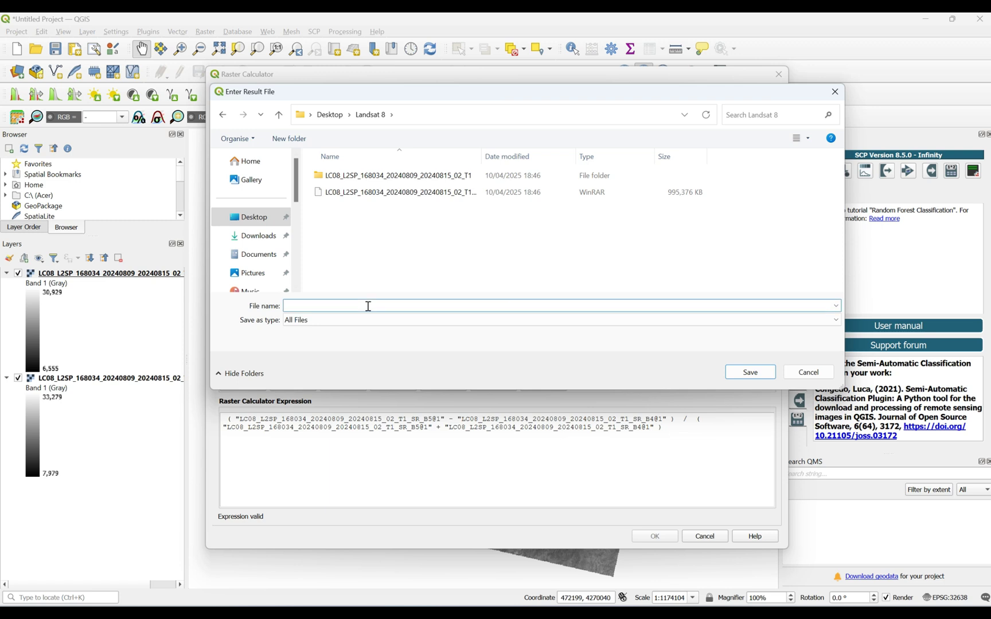
text(NDVI)
click(750, 372)
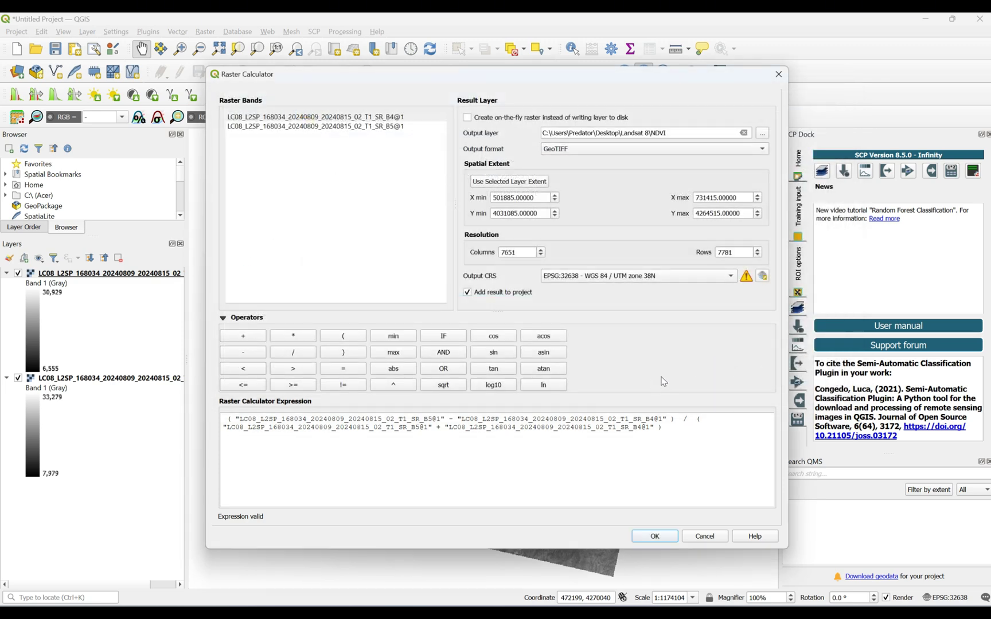
Review the available output formats, keep GeoTIFF, and run the raster calculation
click(587, 150)
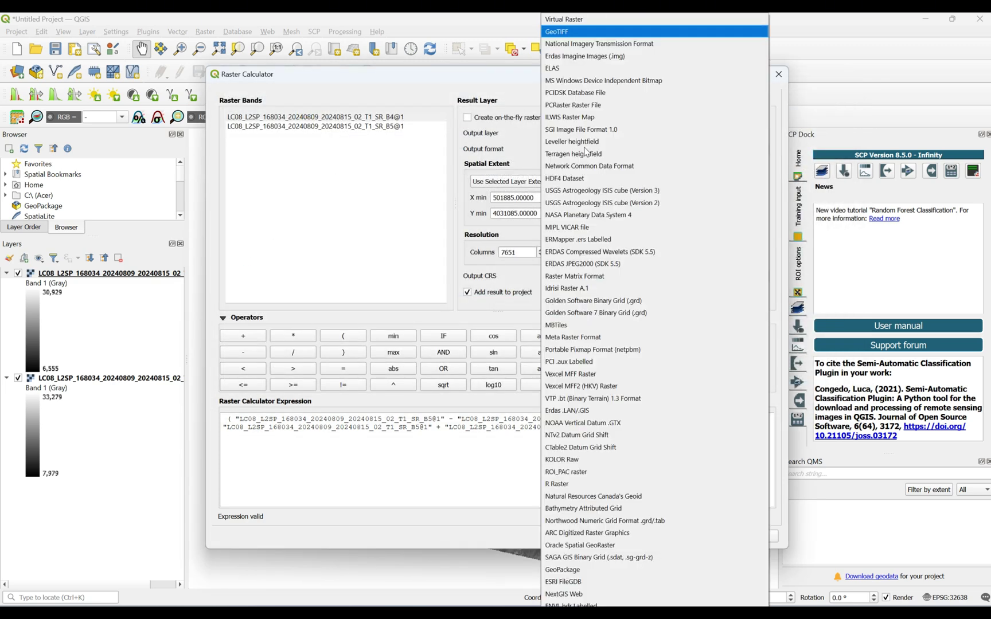
click(535, 156)
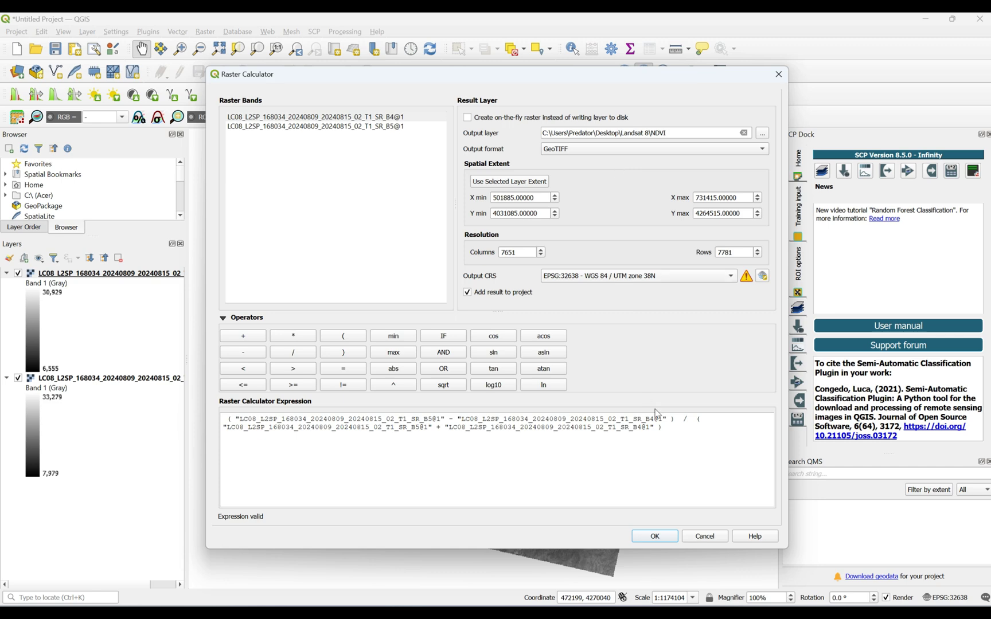
click(655, 536)
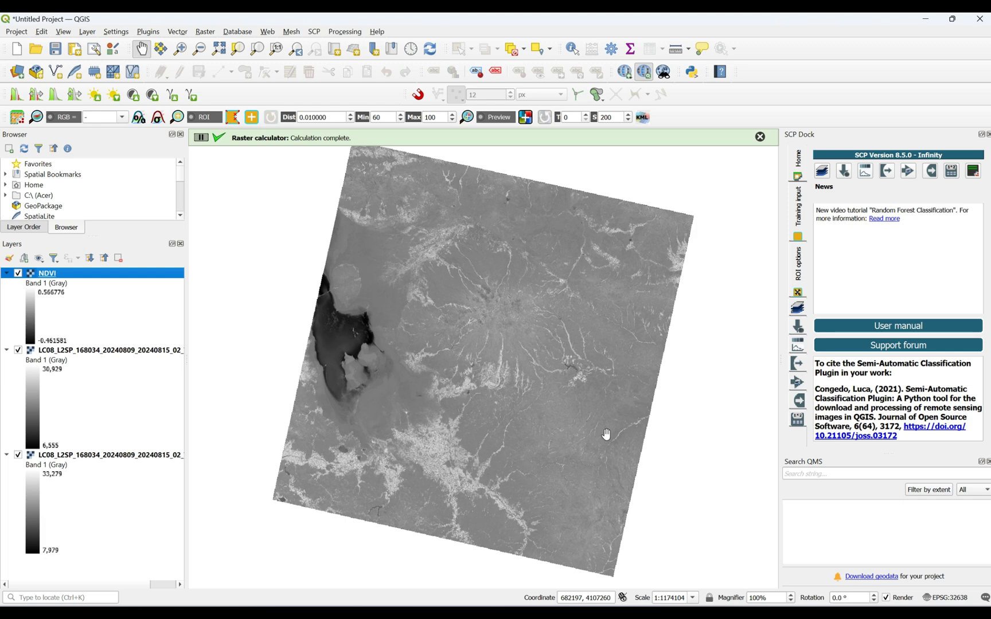
Hide the two source band layers and collapse their legends, leaving only the NDVI layer displayed
click(6, 350)
click(18, 349)
click(17, 360)
click(7, 360)
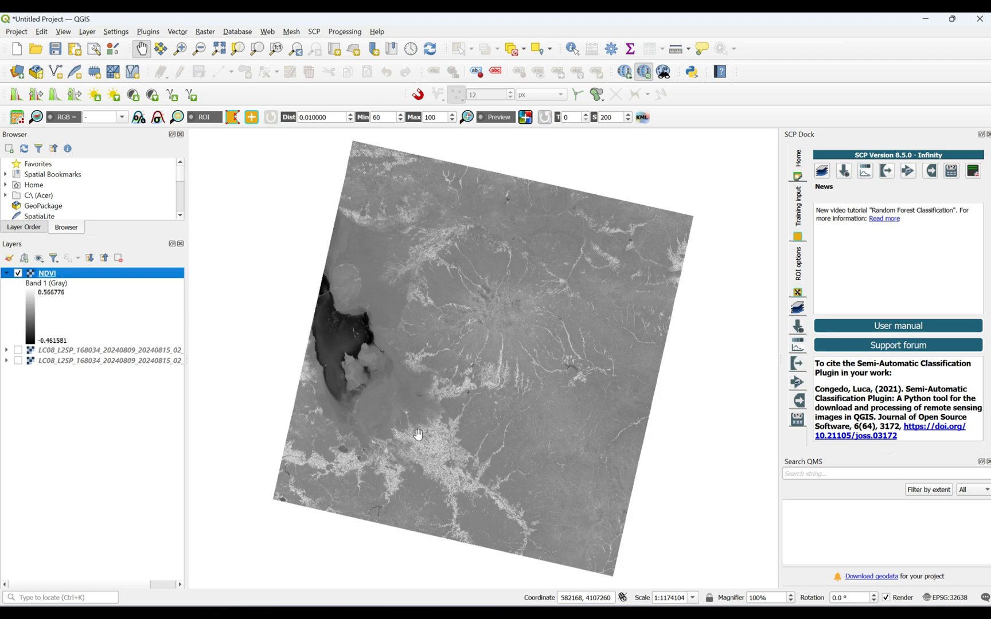
Examine the NDVI raster up close around the bright areas south-east of the lake, and return to the overall scene
scroll(417, 466, down, 1)
scroll(417, 439, up, 3)
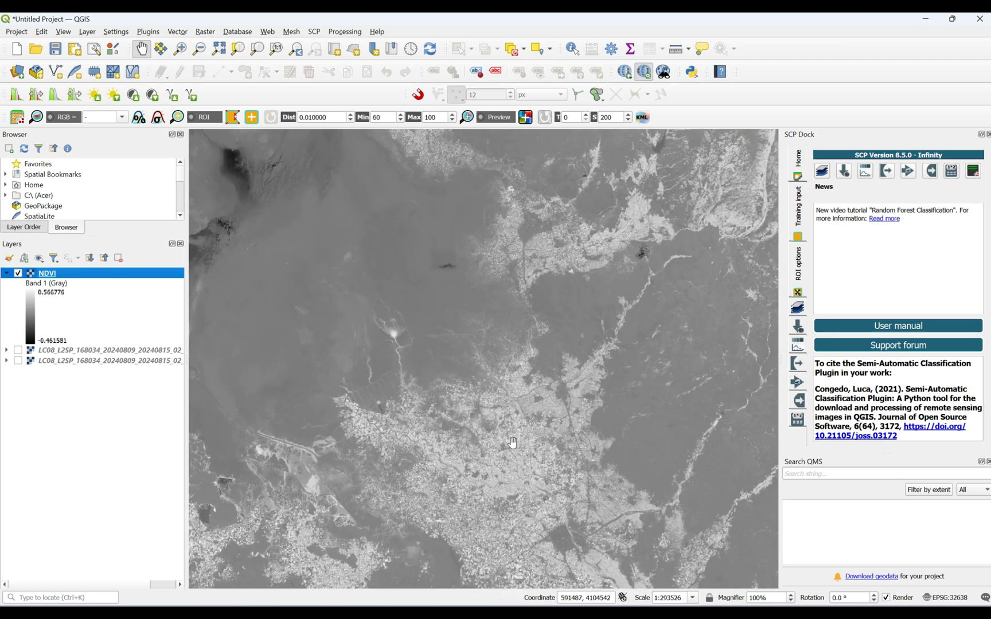
drag(511, 438, 475, 441)
scroll(486, 373, down, 2)
scroll(487, 374, up, 1)
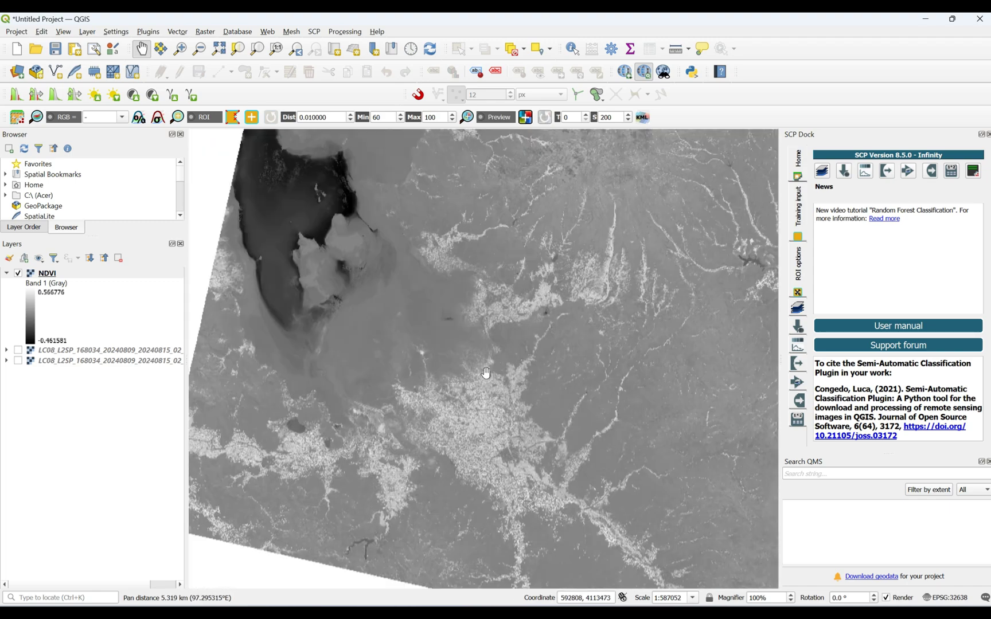
scroll(484, 376, down, 1)
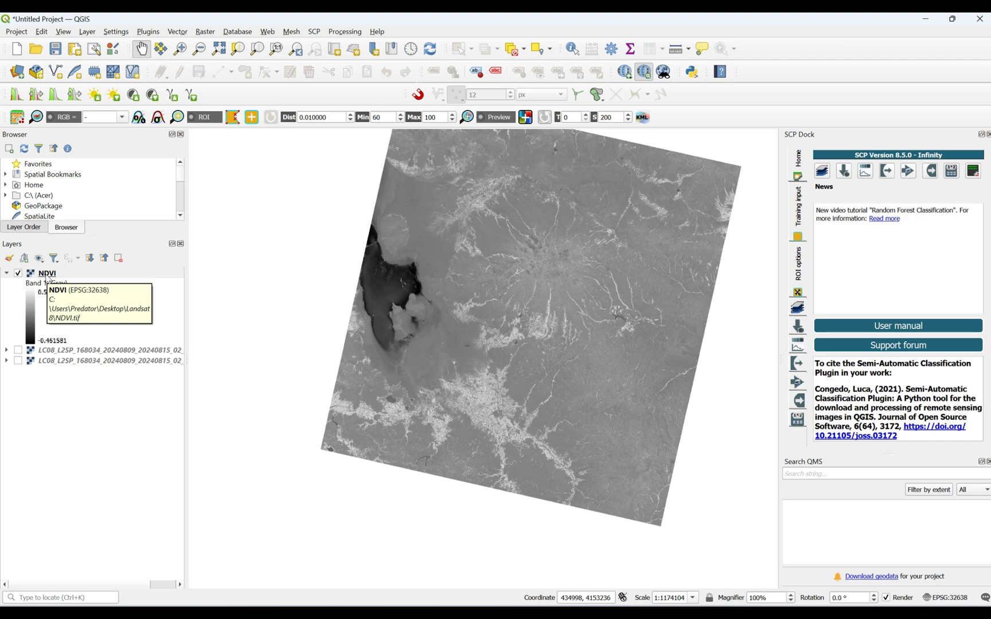
Open the symbology properties of the NDVI layer
right_click(48, 276)
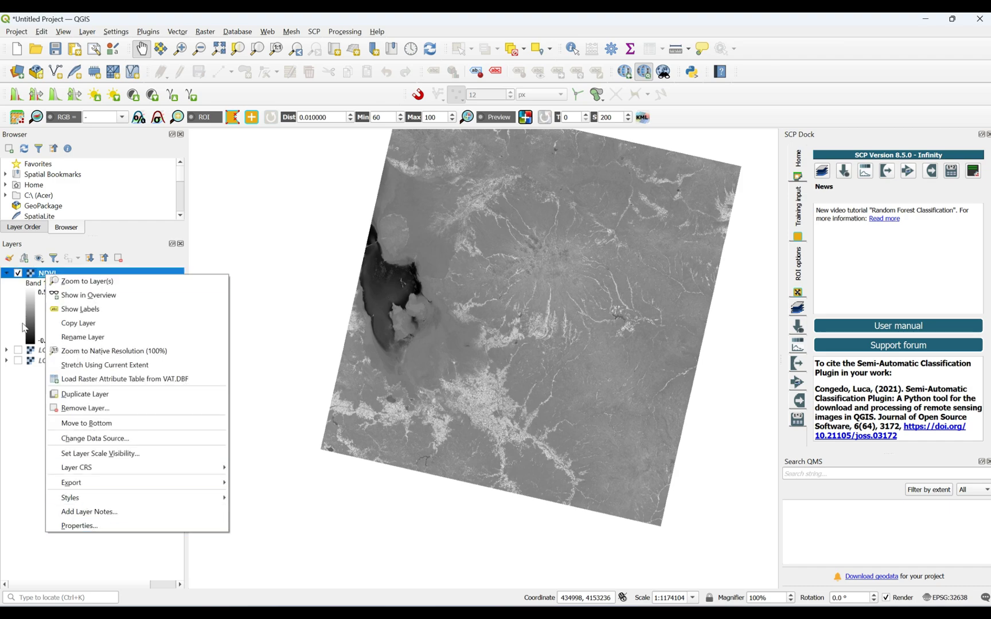
click(79, 525)
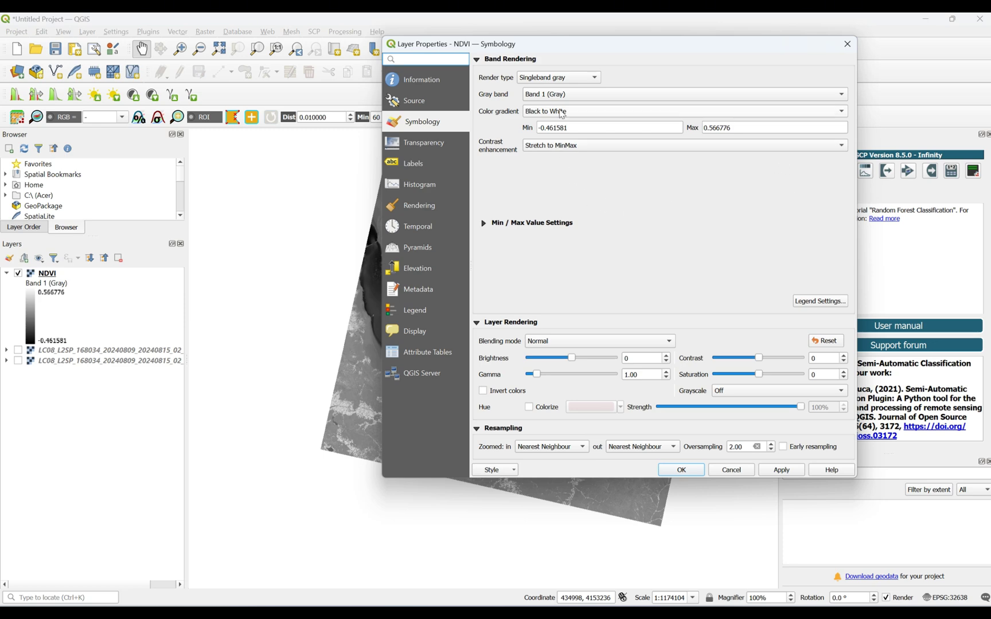
Try the Multiband color and Paletted/Unique values render types for the NDVI layer, and return to Singleband gray
click(572, 79)
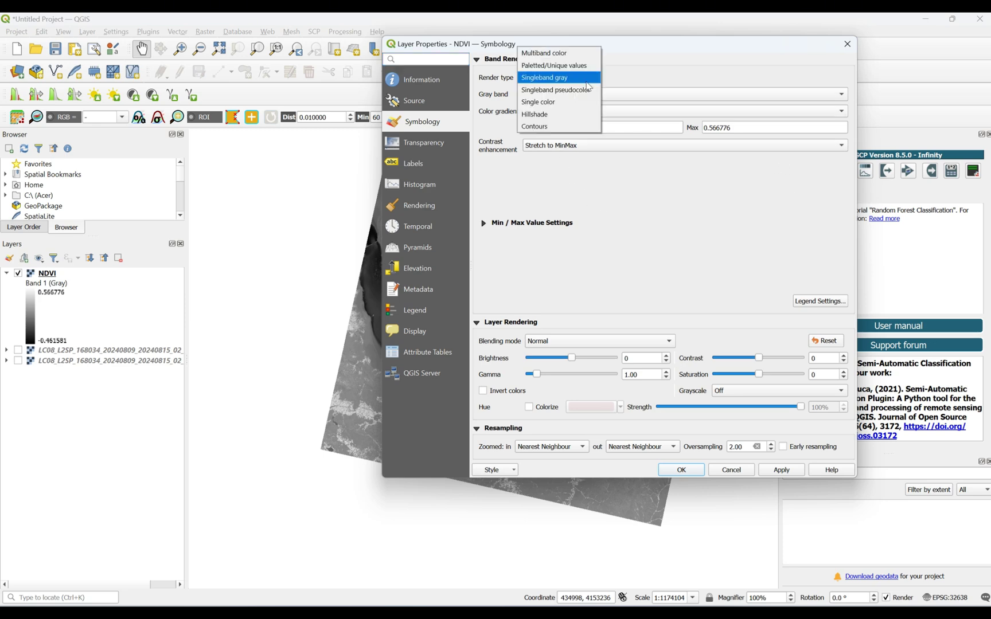
click(567, 54)
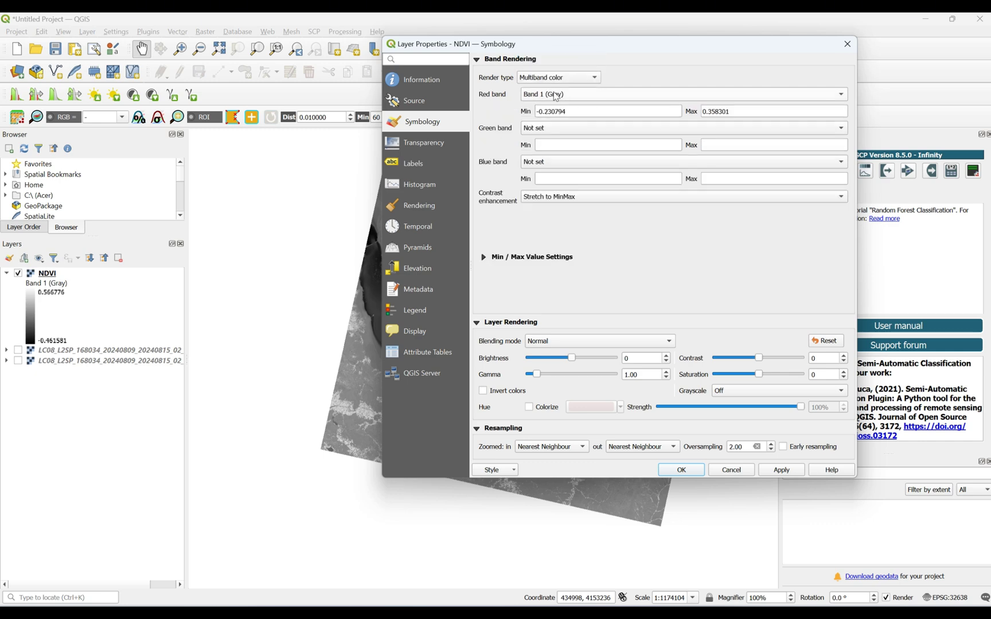
click(564, 79)
click(569, 87)
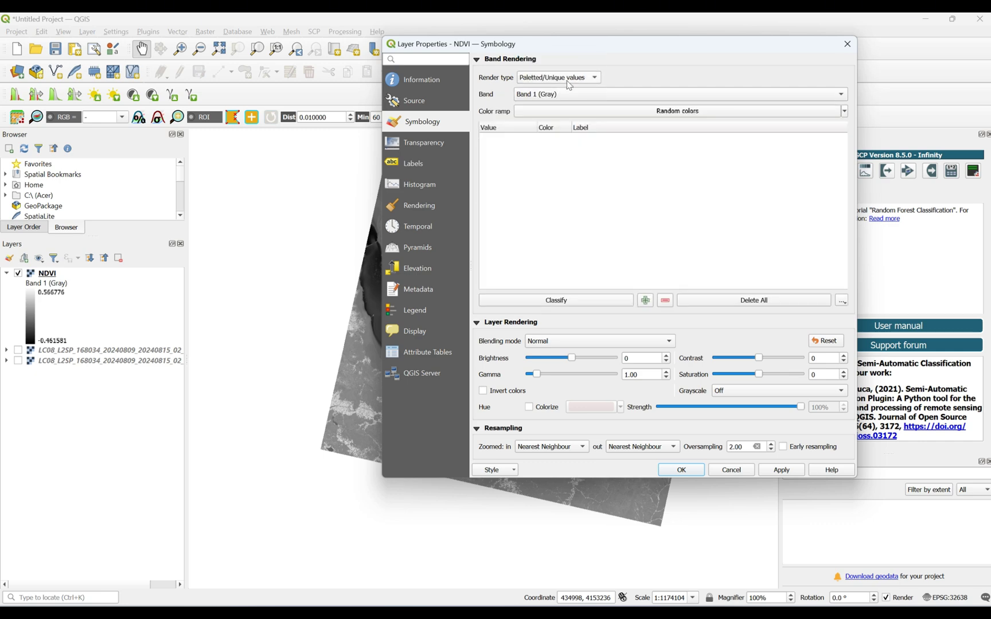
click(569, 86)
click(568, 91)
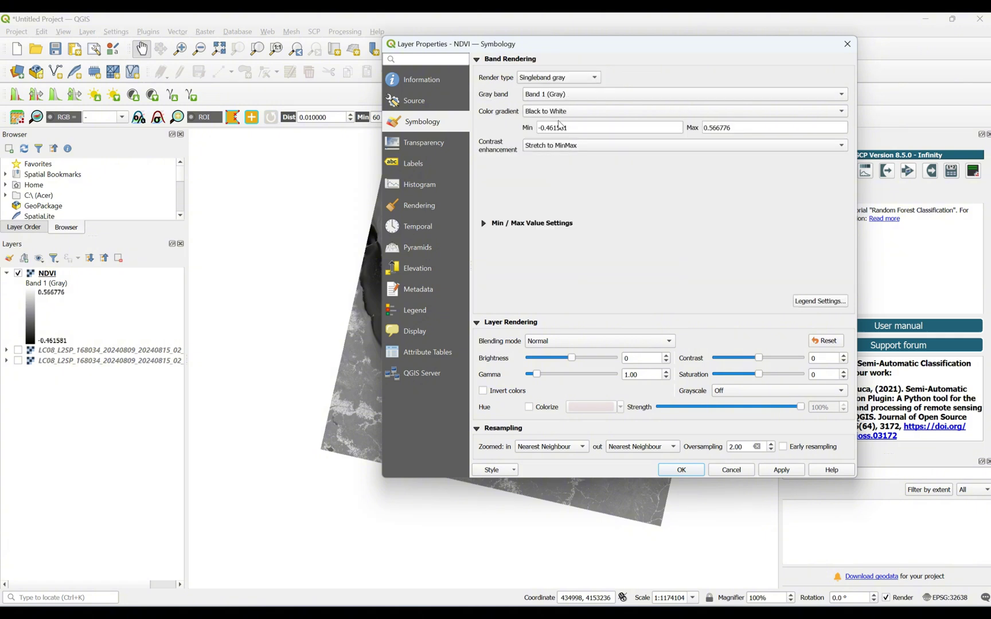
Render the NDVI layer as Singleband pseudocolor with the Greens color ramp, and apply the style to the map
click(559, 77)
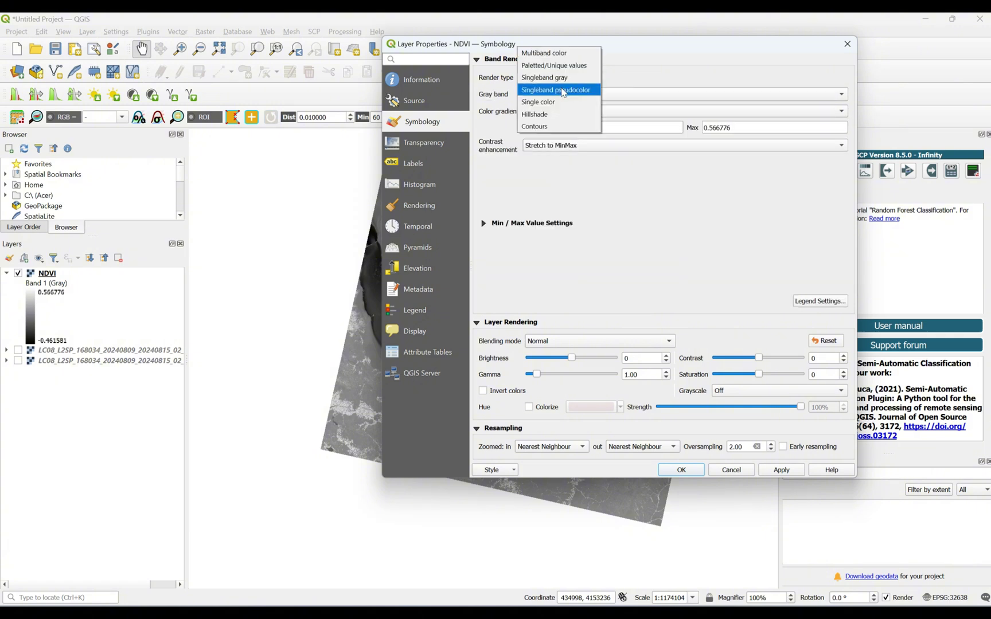
click(564, 91)
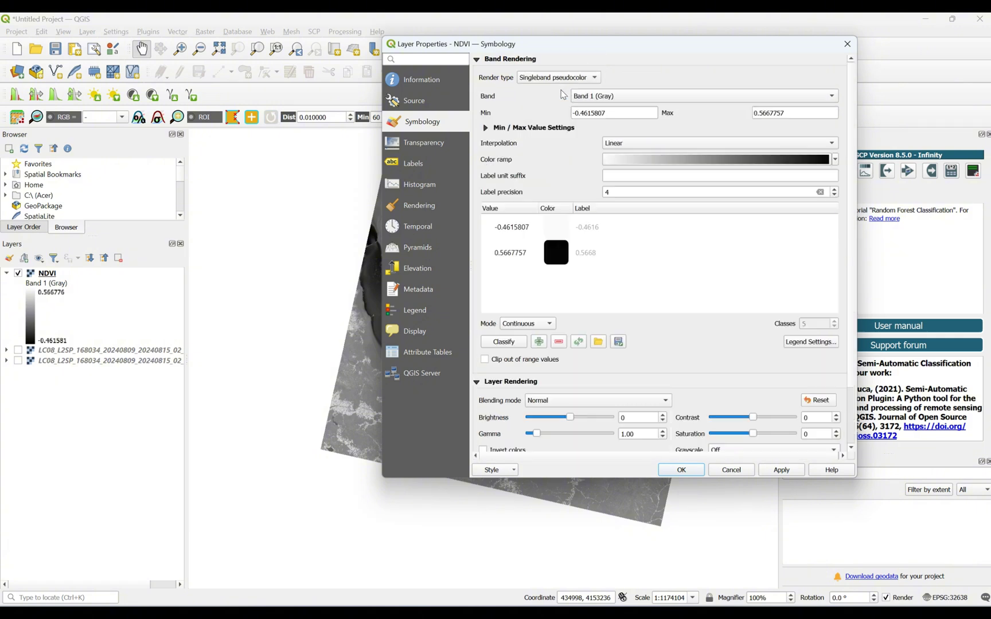
click(835, 160)
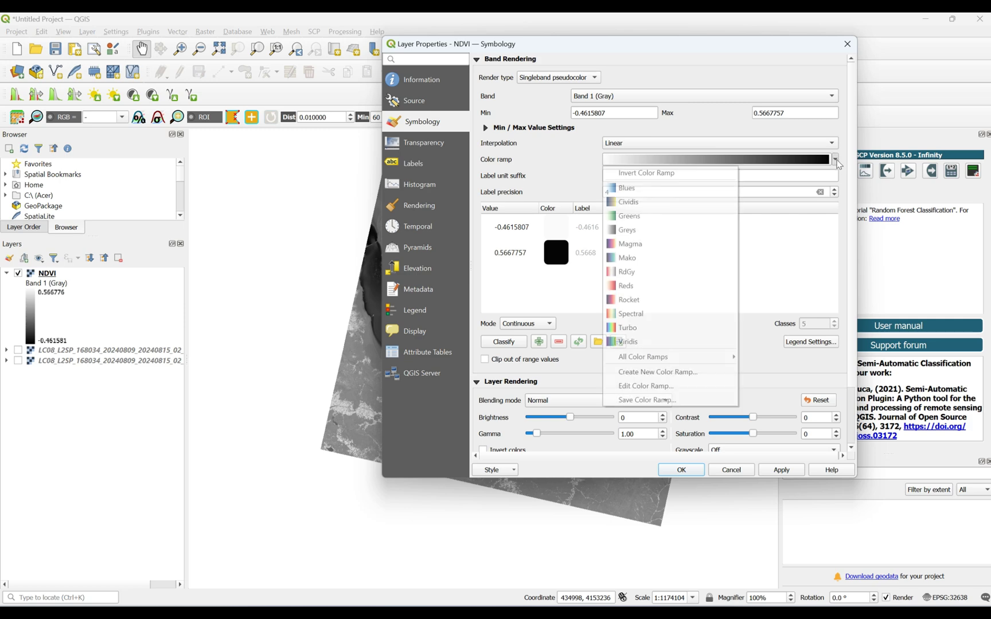
click(645, 223)
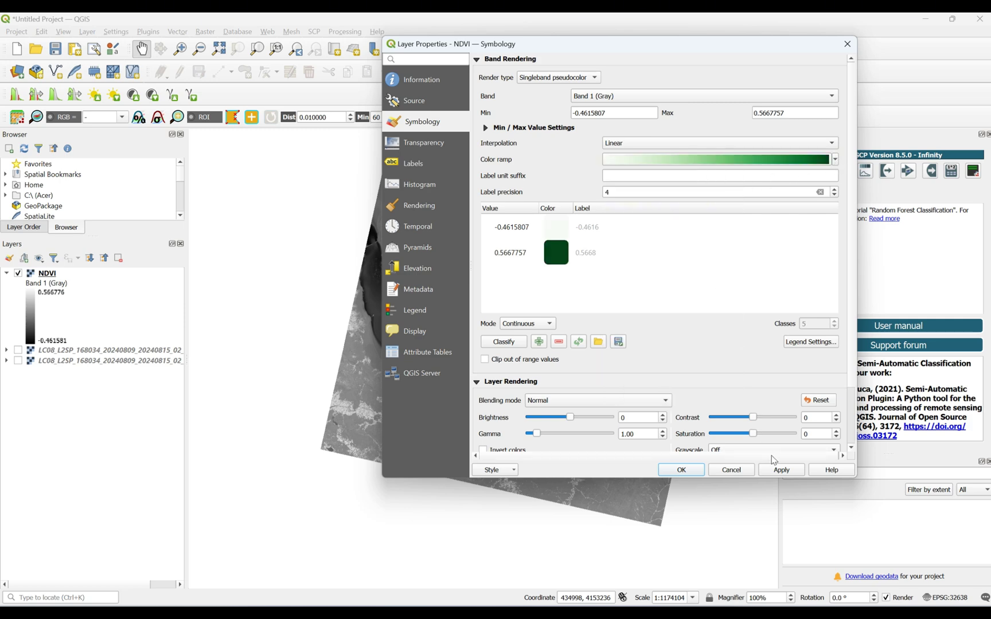
click(780, 469)
click(681, 469)
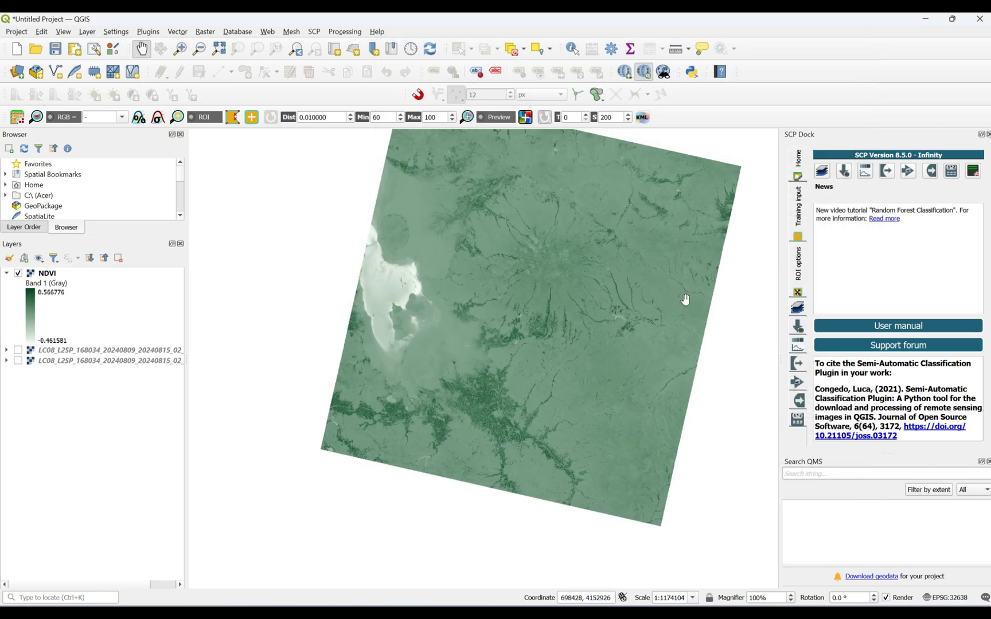
drag(568, 232, 540, 266)
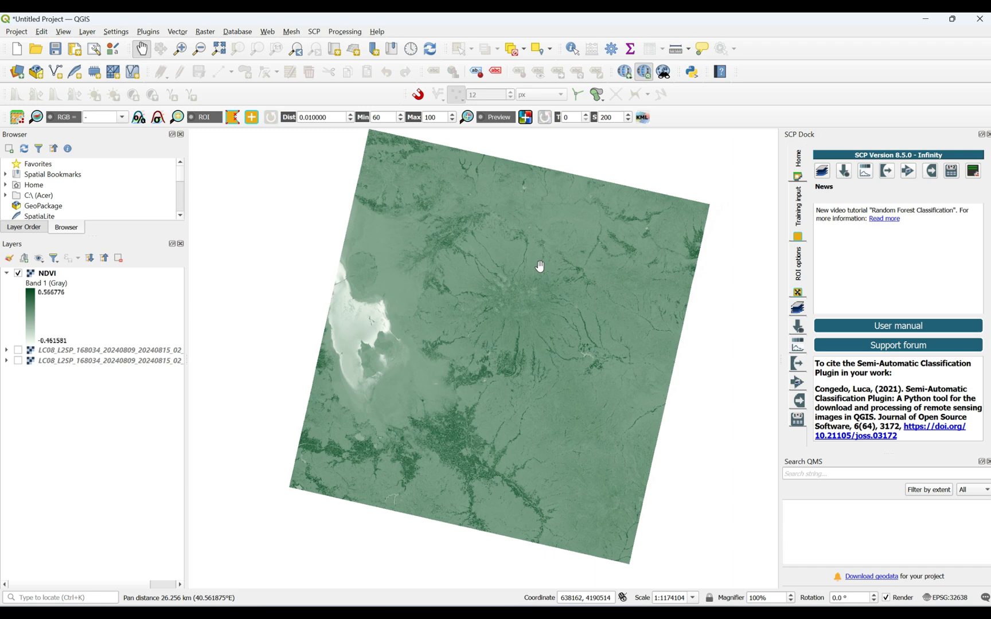